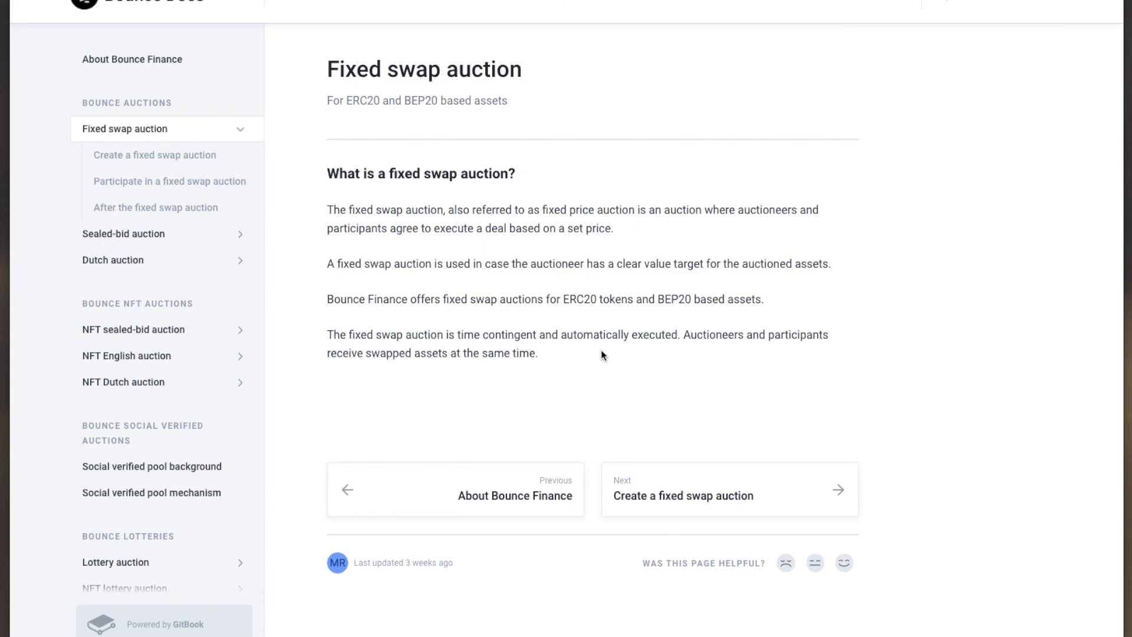
- Open the documentation page on creating a fixed swap auction and read through its instructions and pool parameters
{"action": "left_click", "coordinate": [171, 156]}
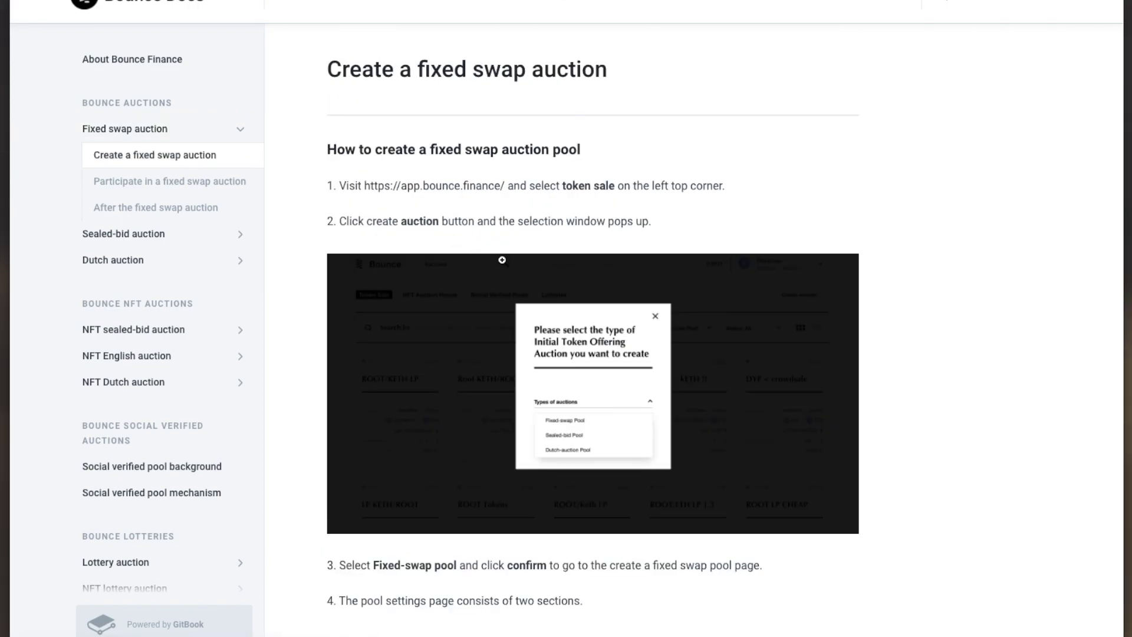
{"action": "scroll", "coordinate": [591, 433], "scroll_direction": "down", "scroll_amount": 3}
{"action": "scroll", "coordinate": [593, 435], "scroll_direction": "down", "scroll_amount": 20}
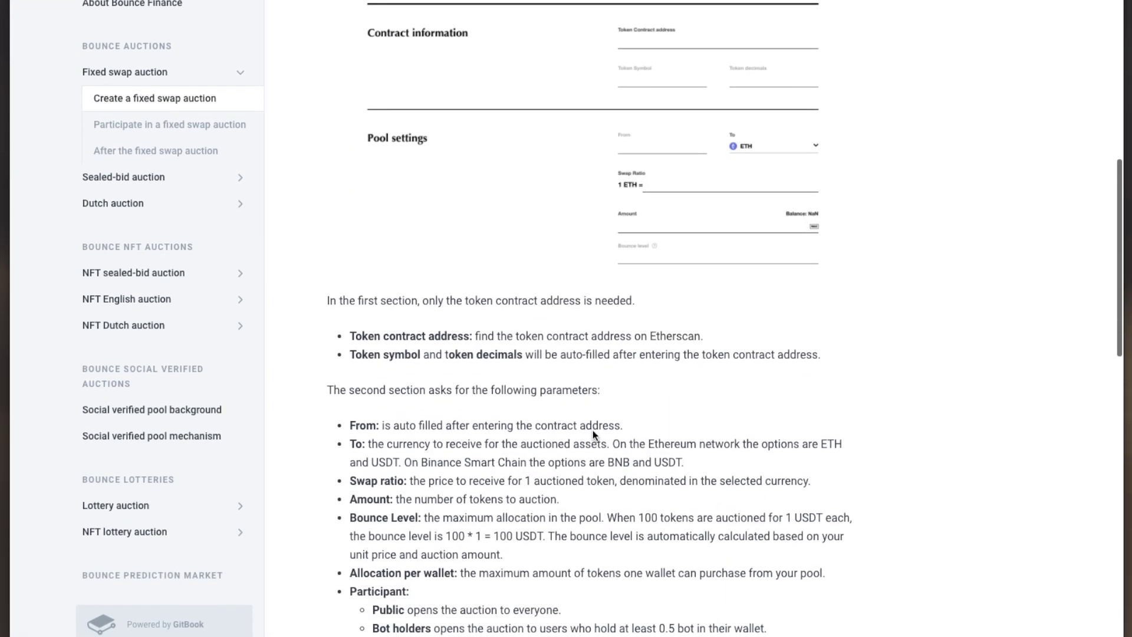
{"action": "scroll", "coordinate": [594, 432], "scroll_direction": "up", "scroll_amount": 12}
{"action": "scroll", "coordinate": [593, 433], "scroll_direction": "up", "scroll_amount": 15}
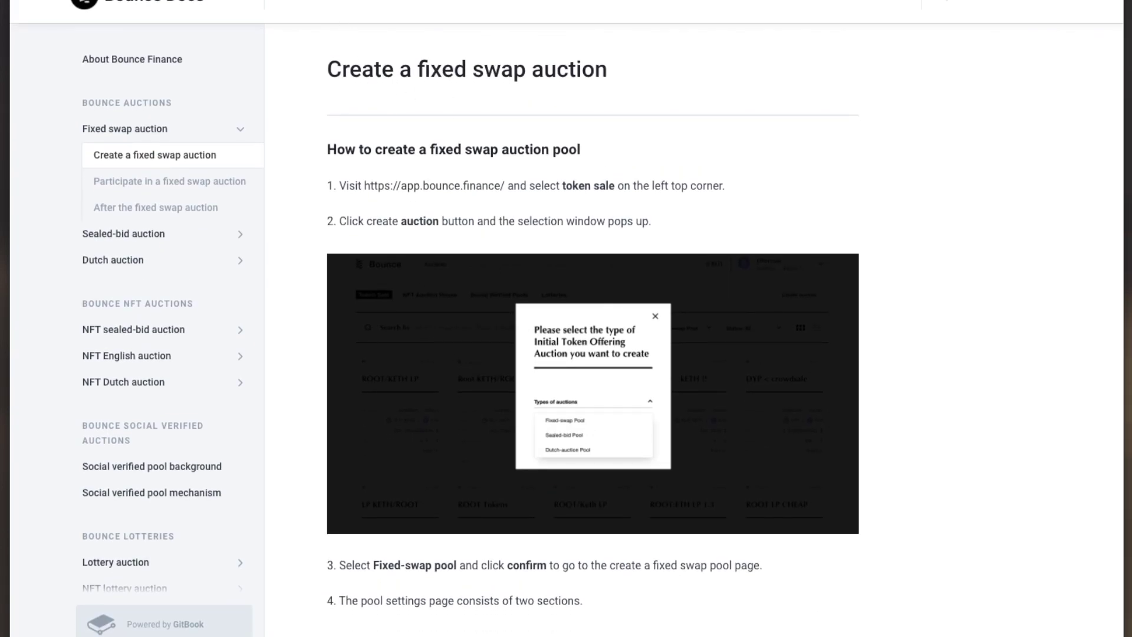
- Switch to the Bounce app, look at the NFT Auction House and Social Verified Pools, and return to Token Sale
{"action": "left_click", "coordinate": [155, 2]}
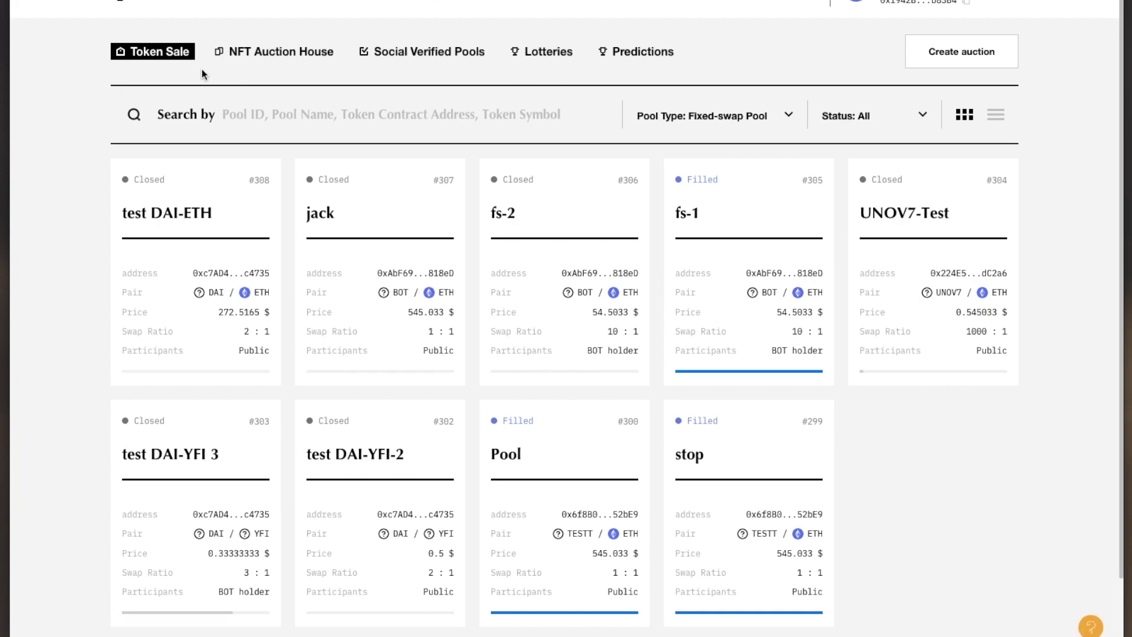
{"action": "left_click", "coordinate": [289, 53]}
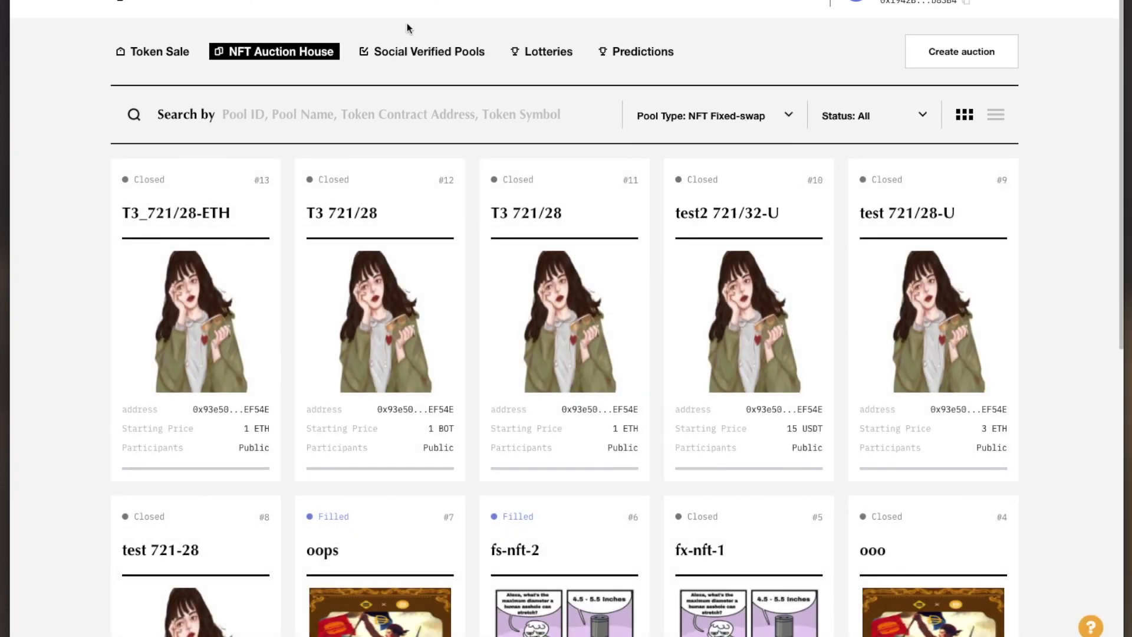
{"action": "left_click", "coordinate": [402, 59]}
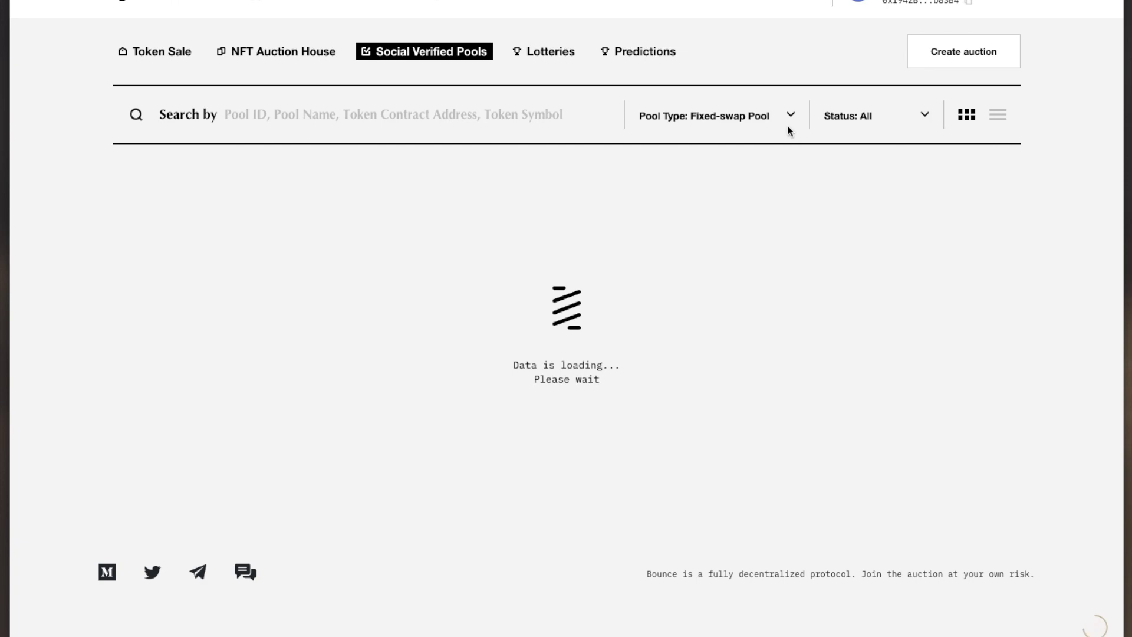
{"action": "left_click", "coordinate": [157, 56]}
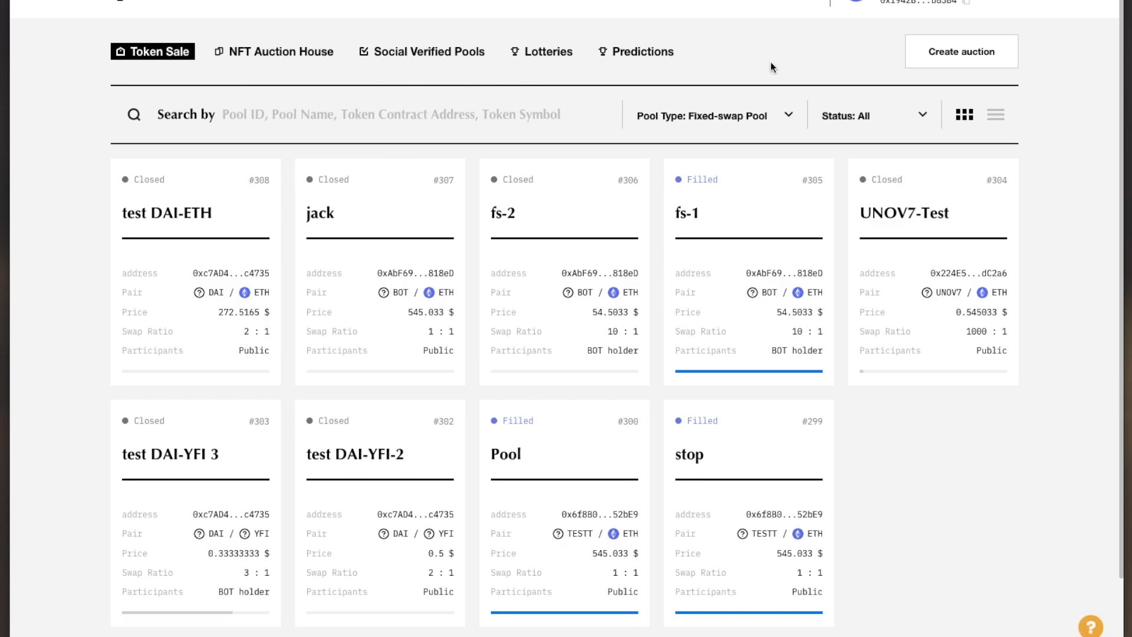
- Start creating a new auction of the Fixed-swap type and look over its pool creation form
{"action": "left_click", "coordinate": [987, 63]}
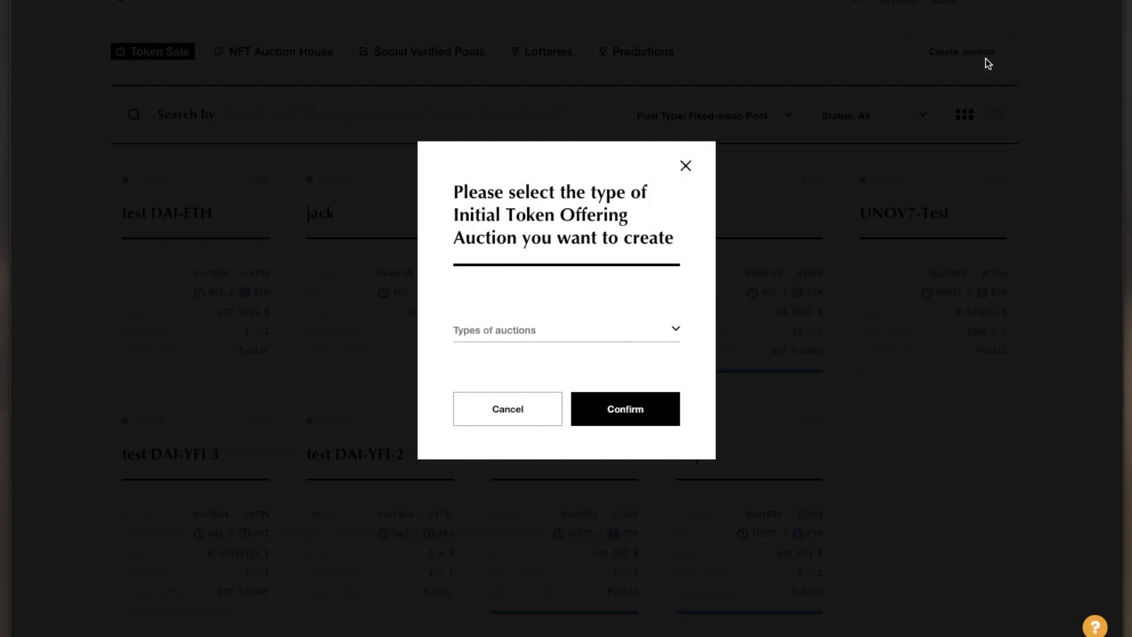
{"action": "left_click", "coordinate": [651, 334]}
{"action": "left_click", "coordinate": [584, 372]}
{"action": "left_click", "coordinate": [651, 410]}
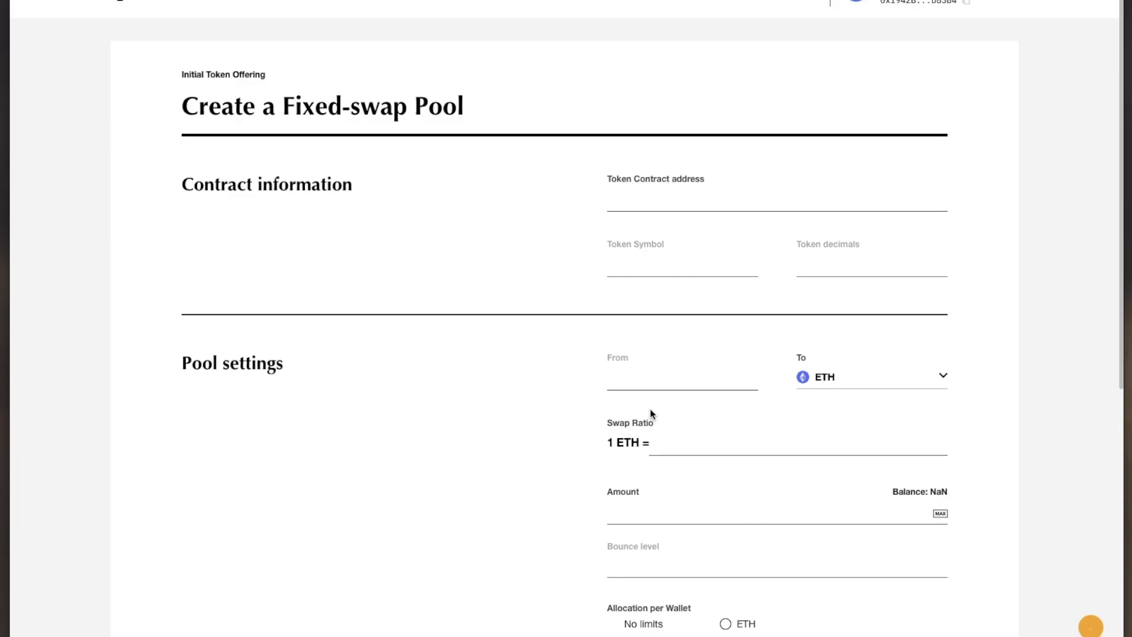
{"action": "scroll", "coordinate": [469, 453], "scroll_direction": "down", "scroll_amount": 5}
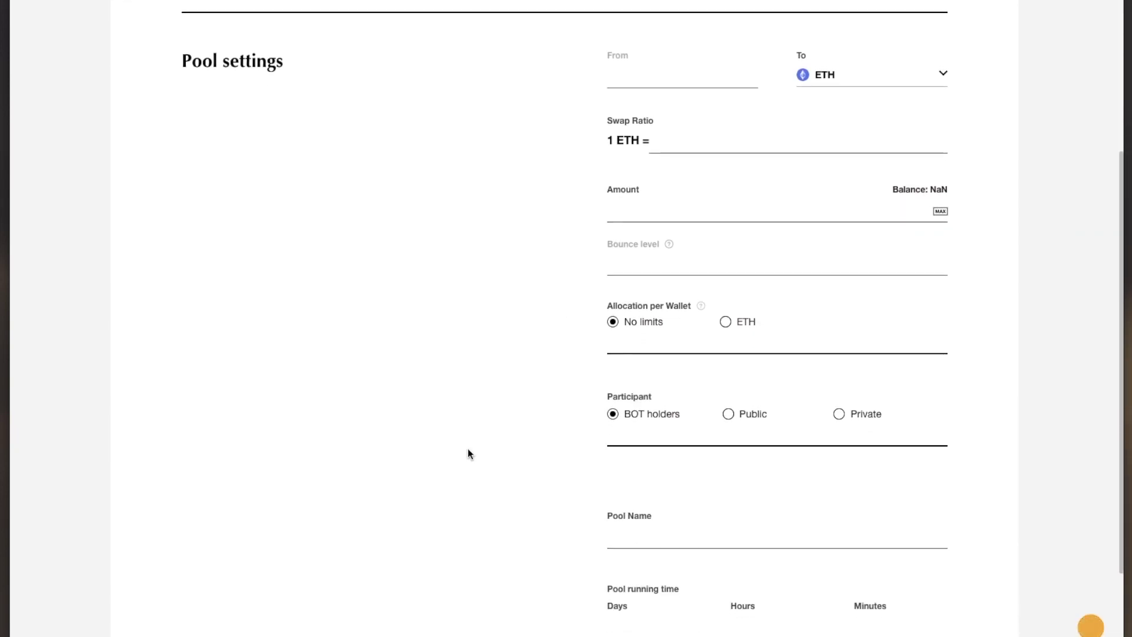
{"action": "scroll", "coordinate": [469, 449], "scroll_direction": "up", "scroll_amount": 5}
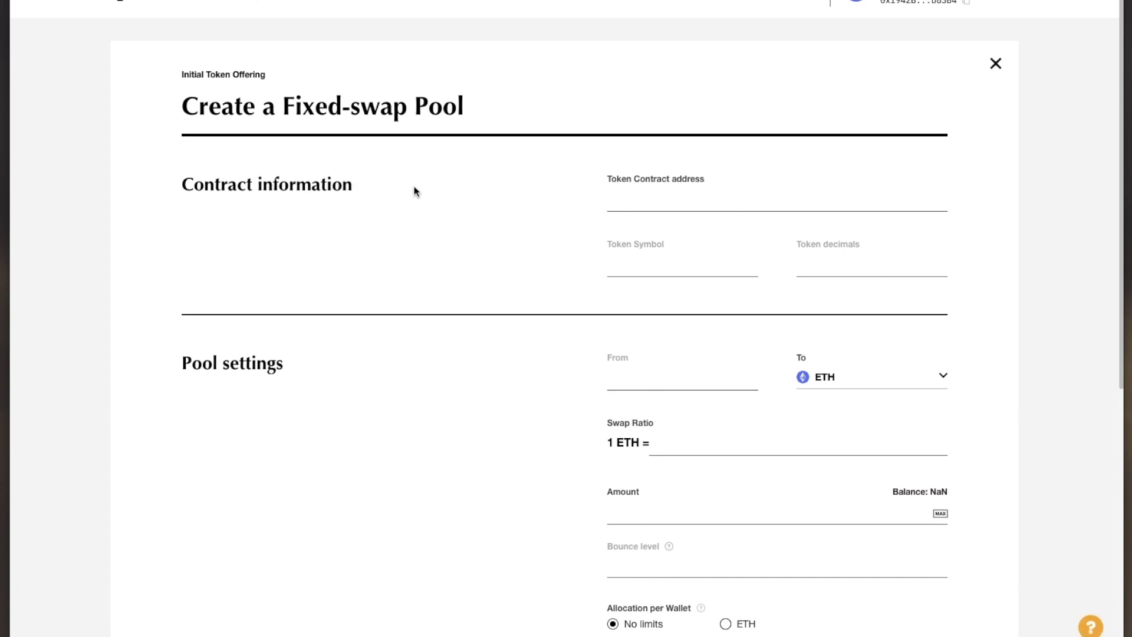
- Copy the BOT token's contract address from its Rinkeby block explorer page into the pool's Token Contract address
{"action": "left_click", "coordinate": [679, 203]}
{"action": "key", "text": "ctrl+Tab"}
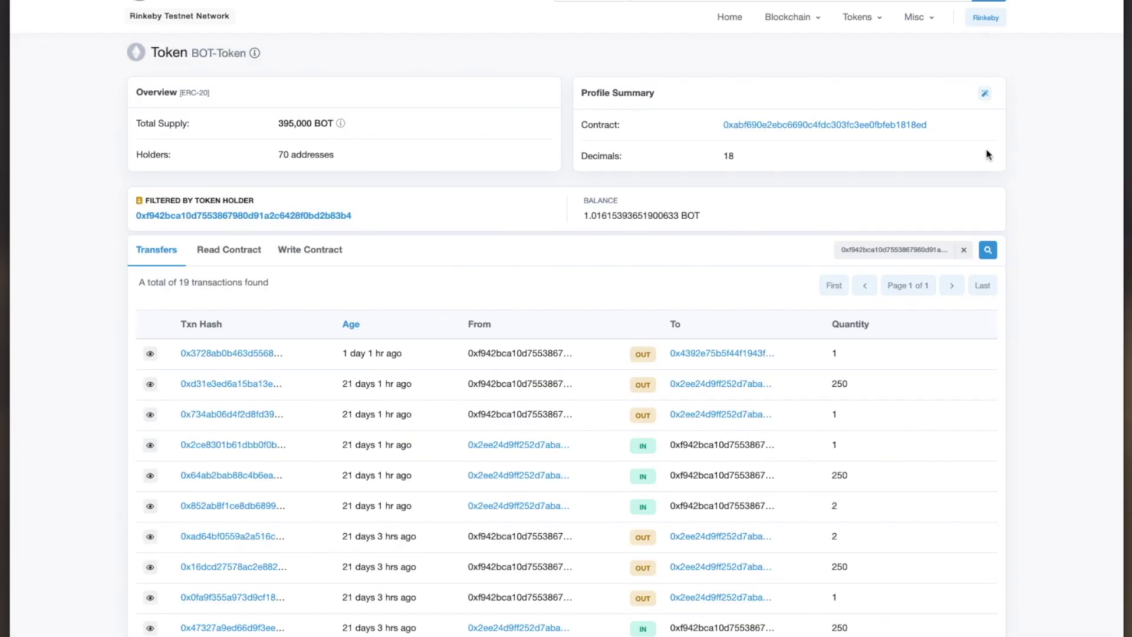
{"action": "left_click", "coordinate": [936, 126]}
{"action": "key", "text": "ctrl+shift+Tab"}
{"action": "left_click", "coordinate": [671, 194]}
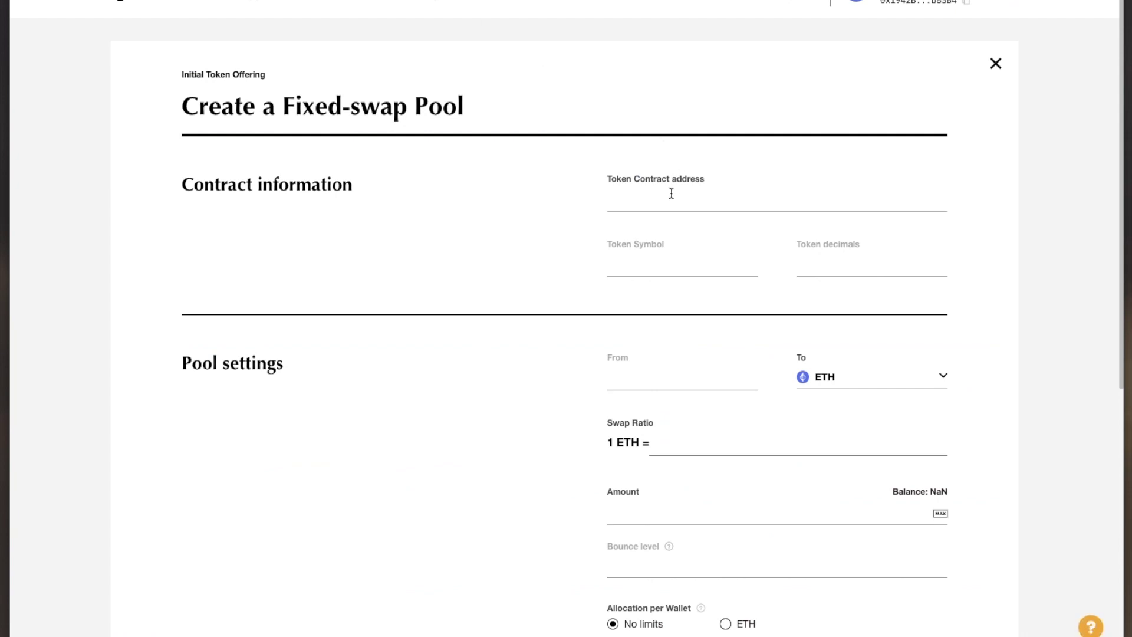
{"action": "key", "text": "ctrl+v"}
{"action": "left_click", "coordinate": [732, 229]}
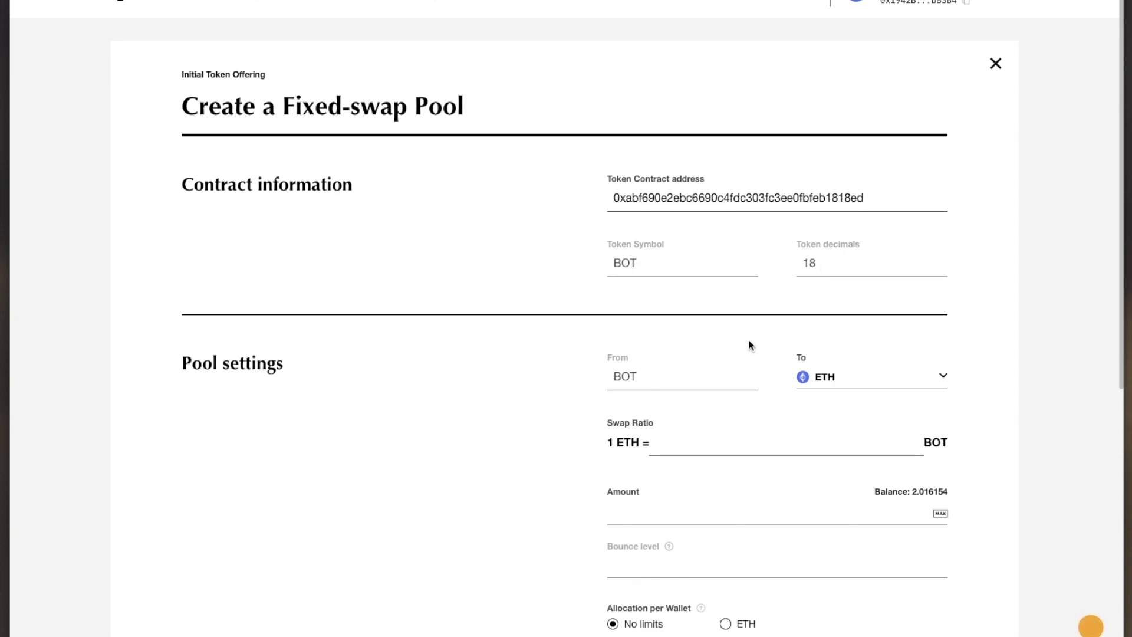
- Choose ETH as the currency to receive in the pool settings and look through the other available currencies
{"action": "scroll", "coordinate": [750, 345], "scroll_direction": "down", "scroll_amount": 2}
{"action": "left_click", "coordinate": [860, 294]}
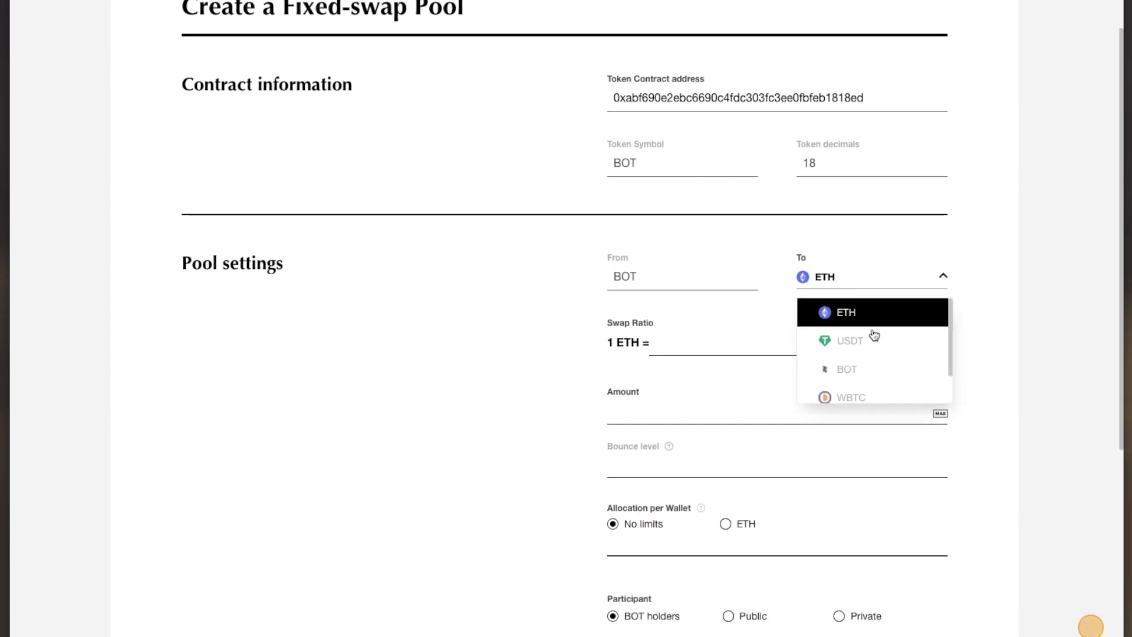
{"action": "scroll", "coordinate": [884, 384], "scroll_direction": "down", "scroll_amount": 1}
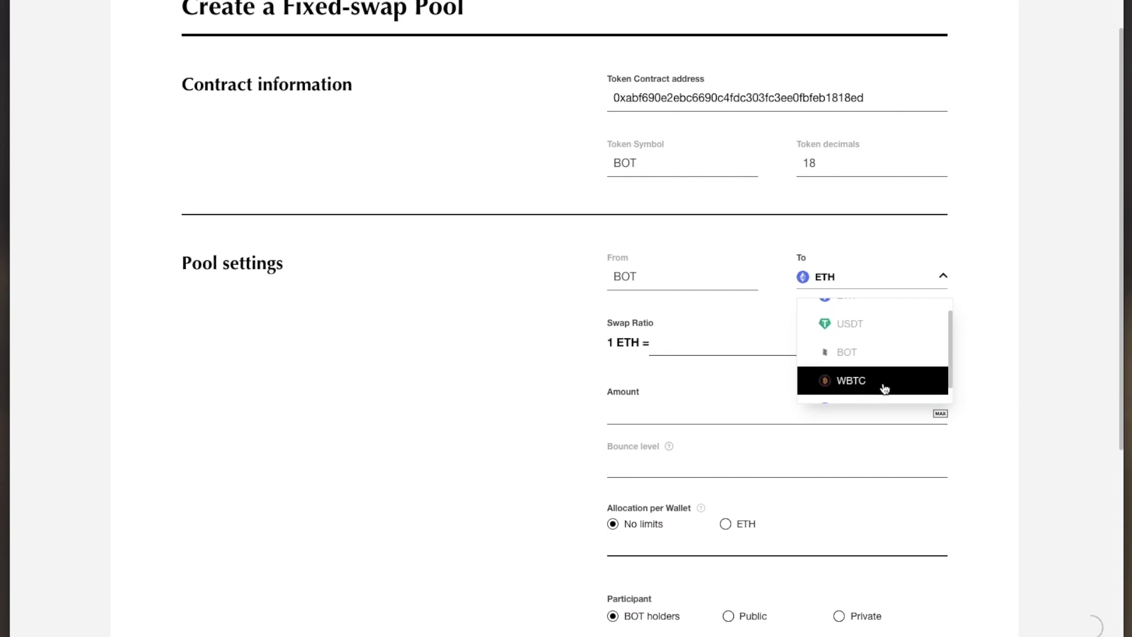
{"action": "scroll", "coordinate": [884, 387], "scroll_direction": "up", "scroll_amount": 1}
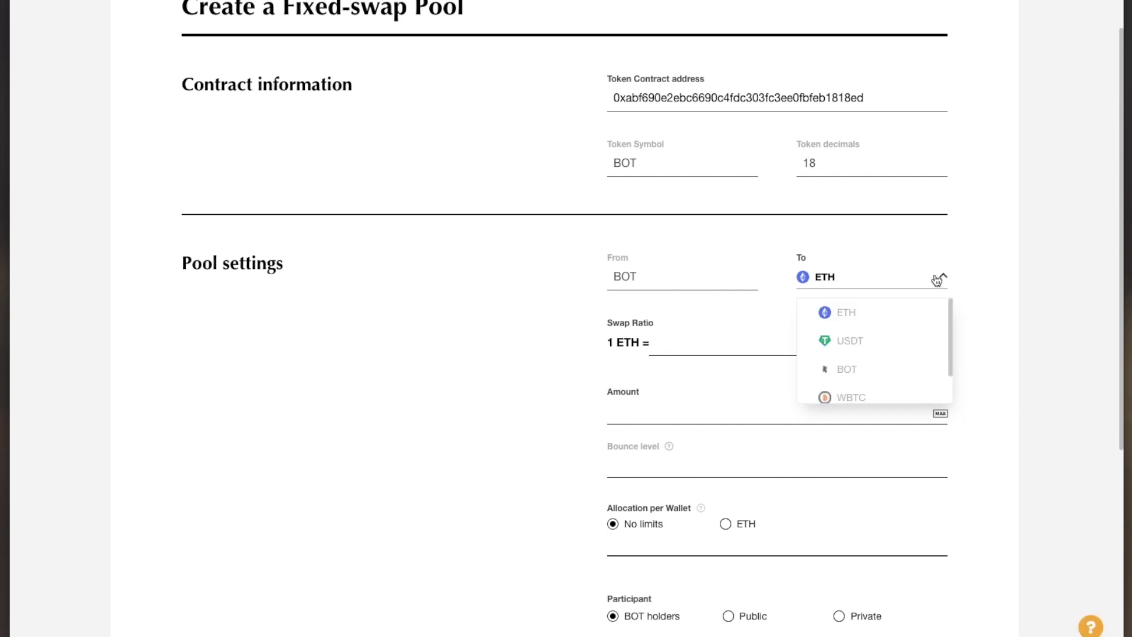
{"action": "left_click", "coordinate": [893, 312]}
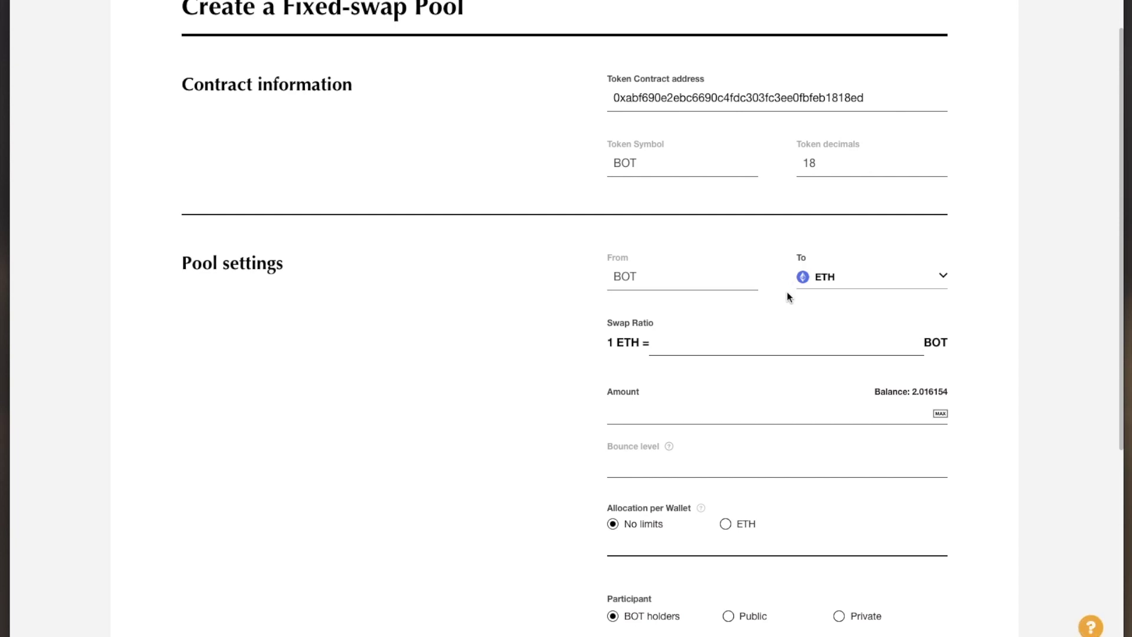
{"action": "left_click", "coordinate": [892, 279]}
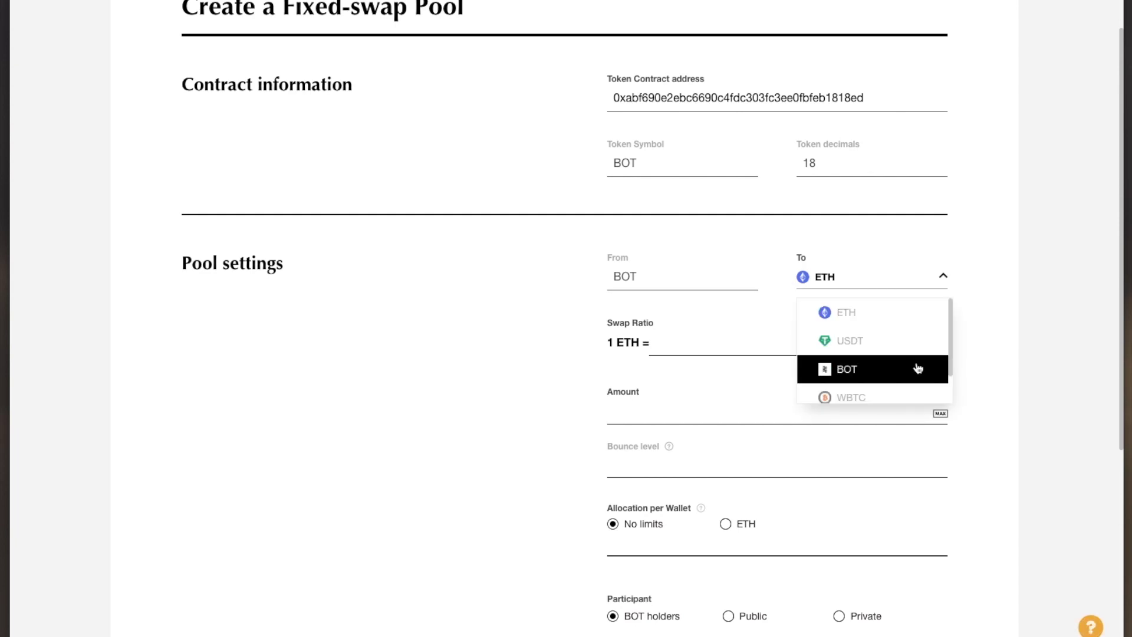
{"action": "scroll", "coordinate": [922, 399], "scroll_direction": "down", "scroll_amount": 1}
{"action": "scroll", "coordinate": [898, 370], "scroll_direction": "down", "scroll_amount": 1}
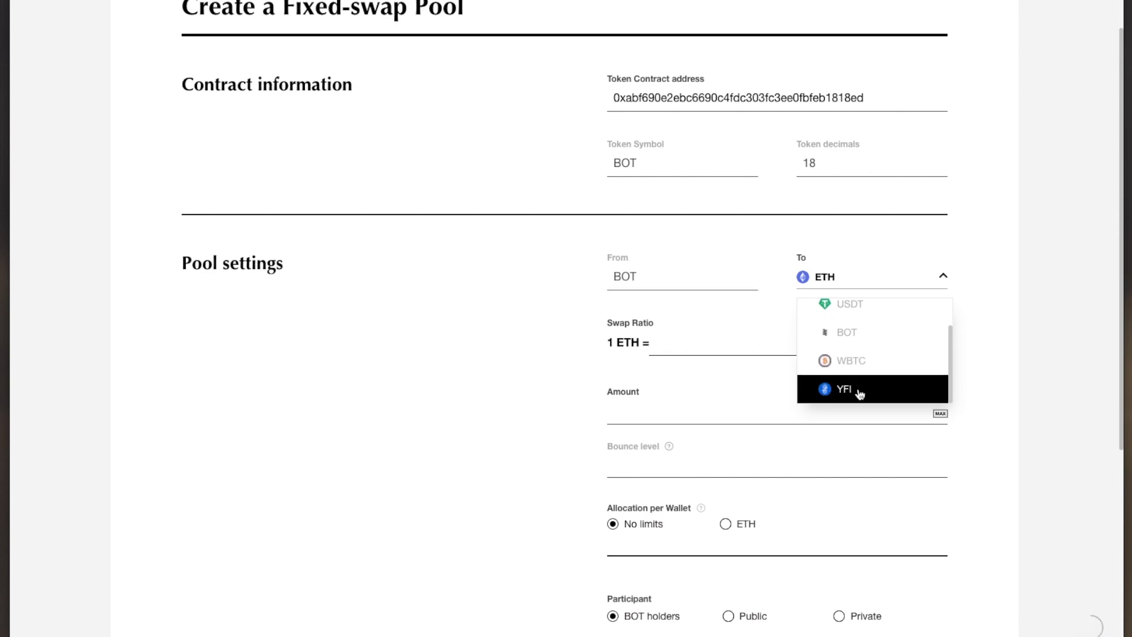
{"action": "left_click", "coordinate": [702, 298]}
- Set the swap ratio to 1 BOT per ETH and the auction amount to 2
{"action": "left_click", "coordinate": [779, 351]}
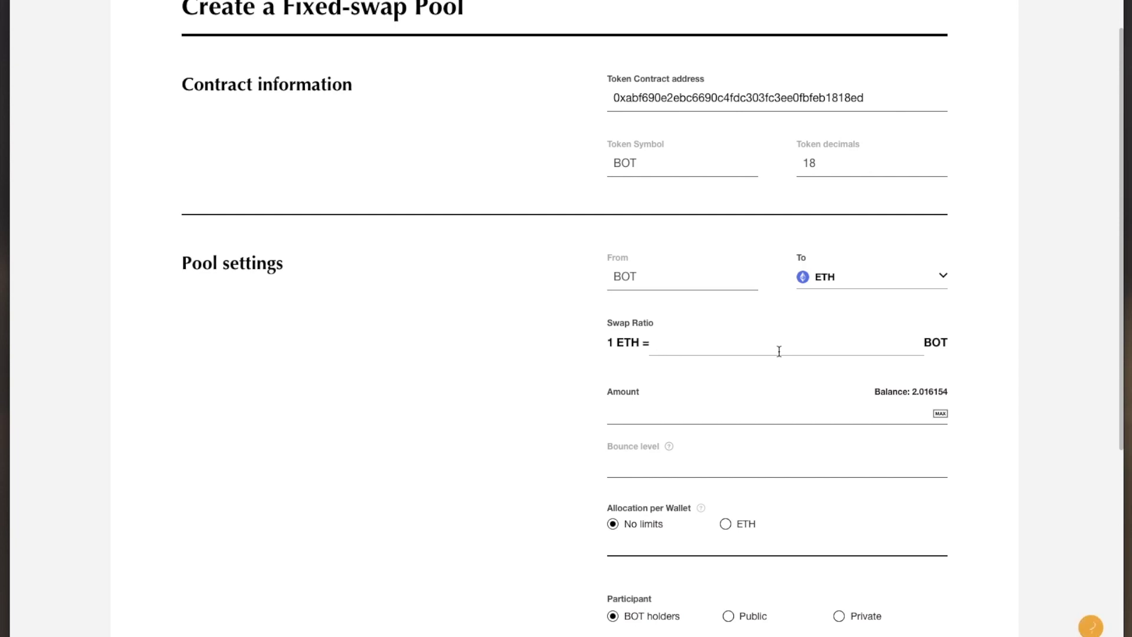
{"action": "left_click", "coordinate": [779, 350]}
{"action": "type", "text": "1"}
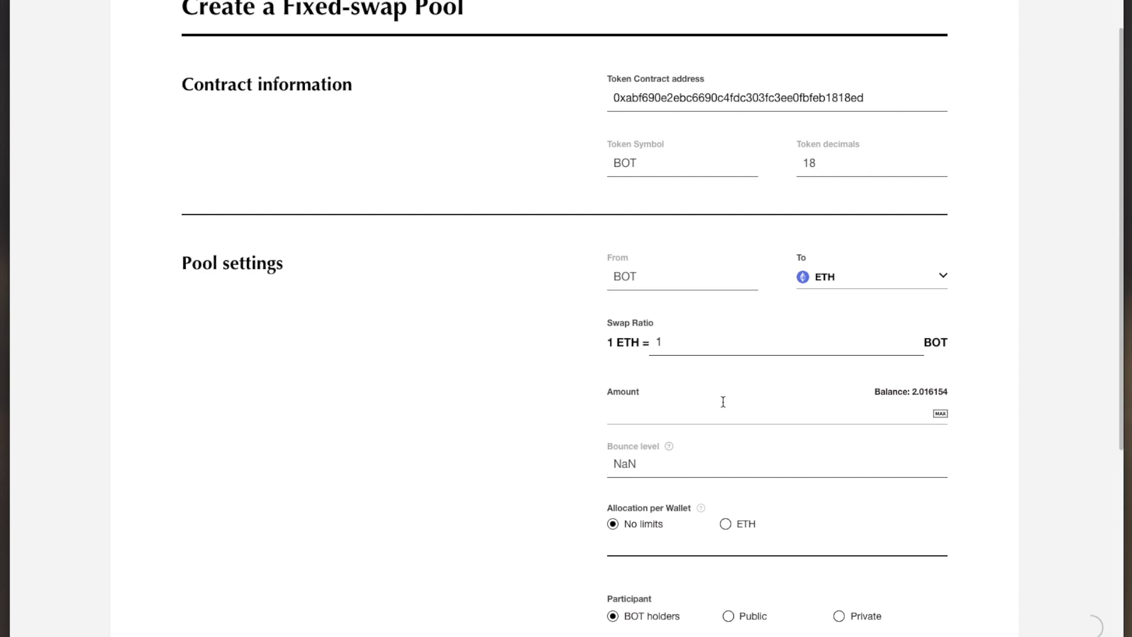
{"action": "left_click", "coordinate": [698, 415]}
{"action": "type", "text": "2"}
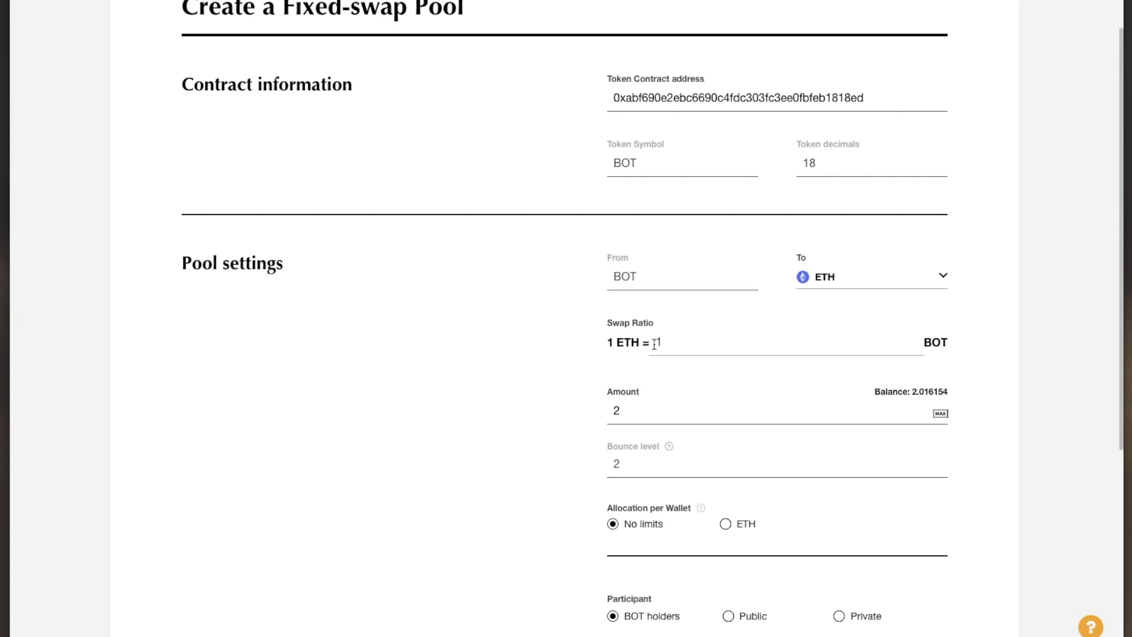
- Try an auction amount of 1 BOT, and set it back to 2
{"action": "left_click_drag", "start_coordinate": [632, 412], "coordinate": [593, 416]}
{"action": "type", "text": "1"}
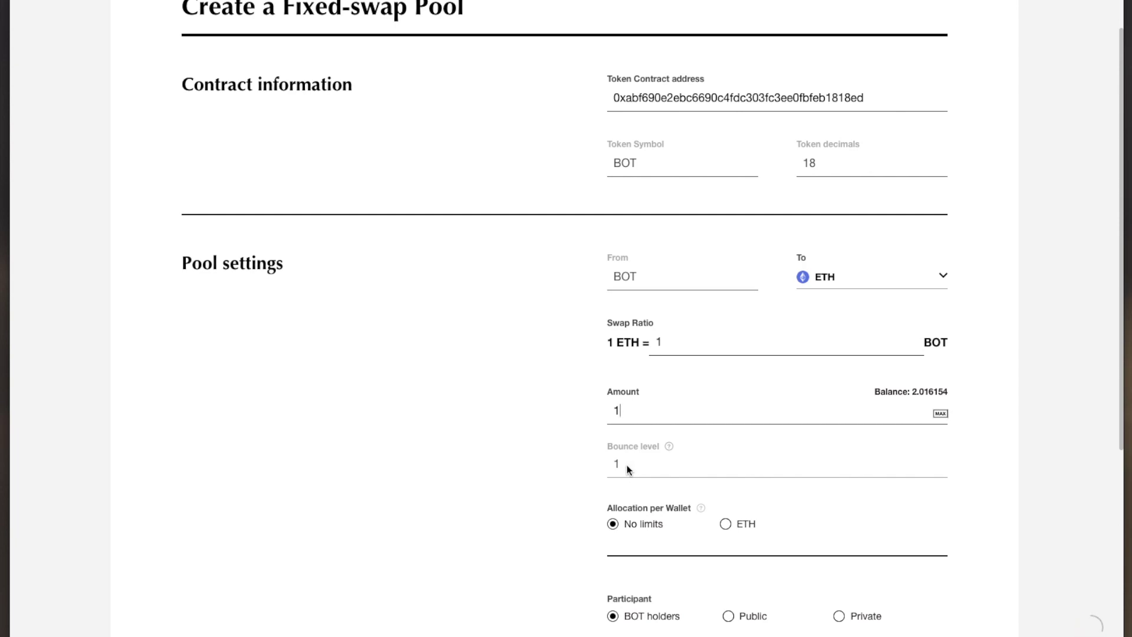
{"action": "left_click_drag", "start_coordinate": [631, 408], "coordinate": [582, 413]}
{"action": "type", "text": "2"}
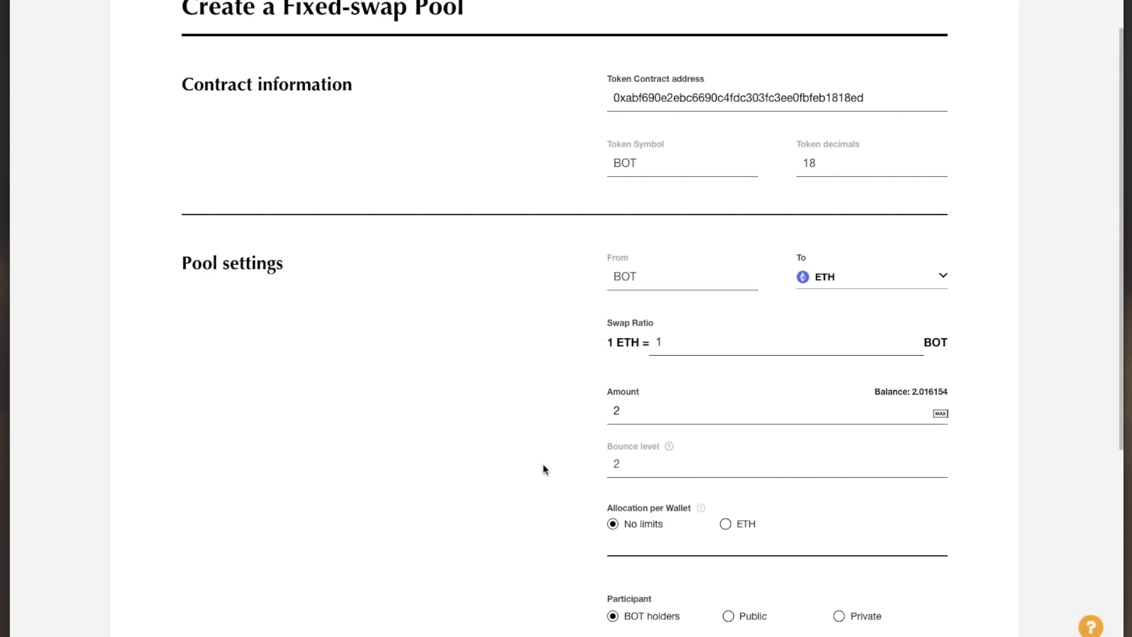
- Try the ETH limit for the allocation per wallet, and switch back to No limits
{"action": "scroll", "coordinate": [596, 511], "scroll_direction": "down", "scroll_amount": 2}
{"action": "scroll", "coordinate": [596, 511], "scroll_direction": "down", "scroll_amount": 1}
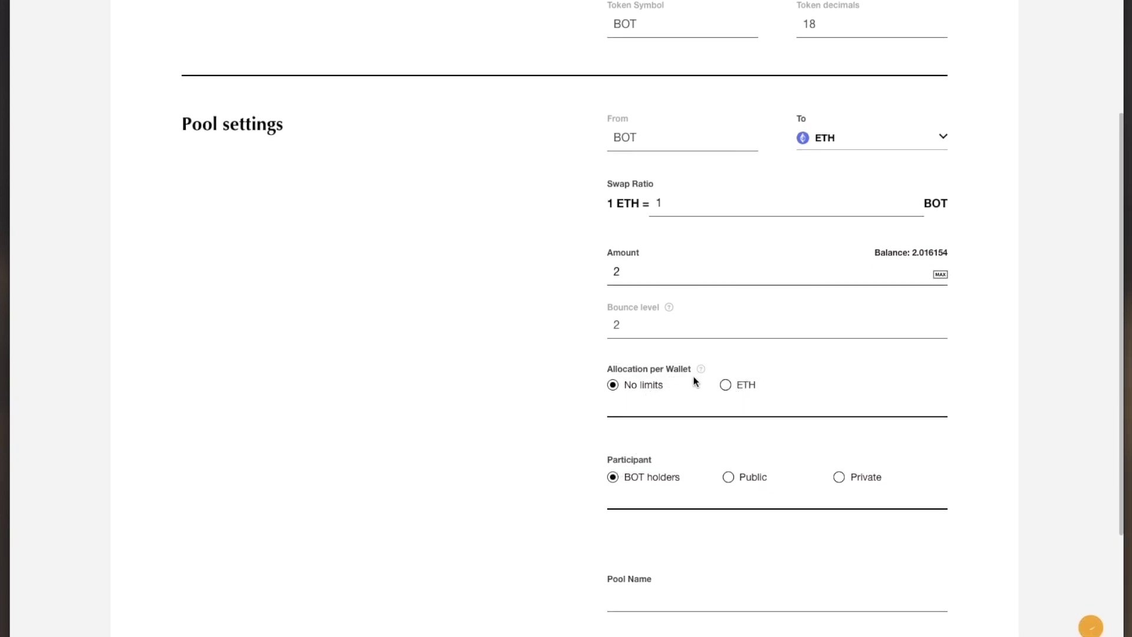
{"action": "left_click", "coordinate": [725, 385]}
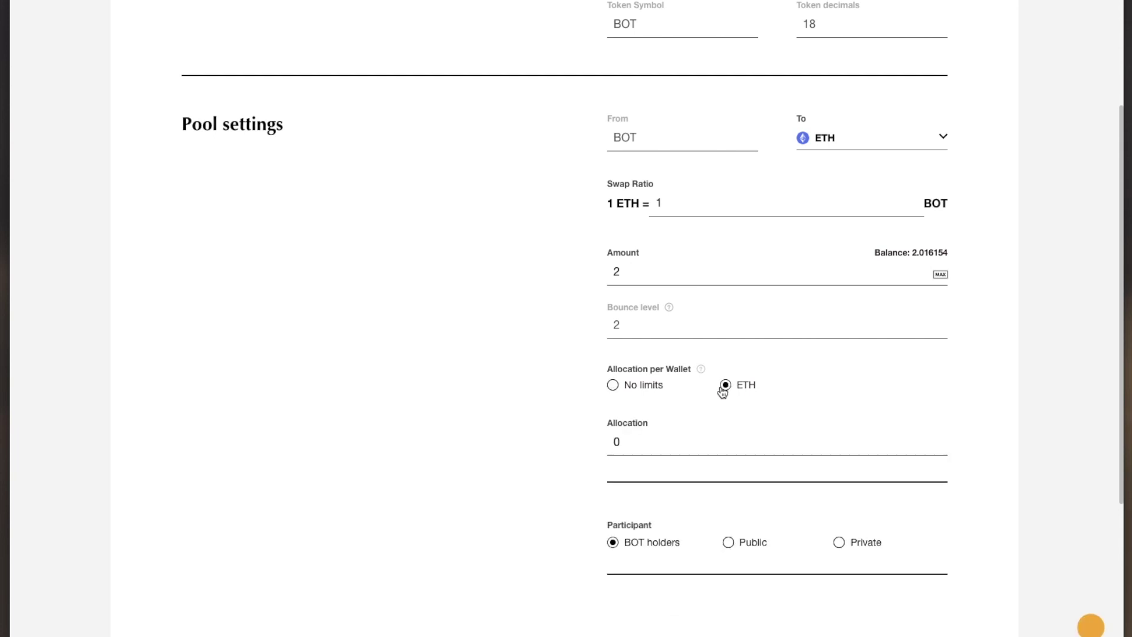
{"action": "left_click", "coordinate": [614, 386]}
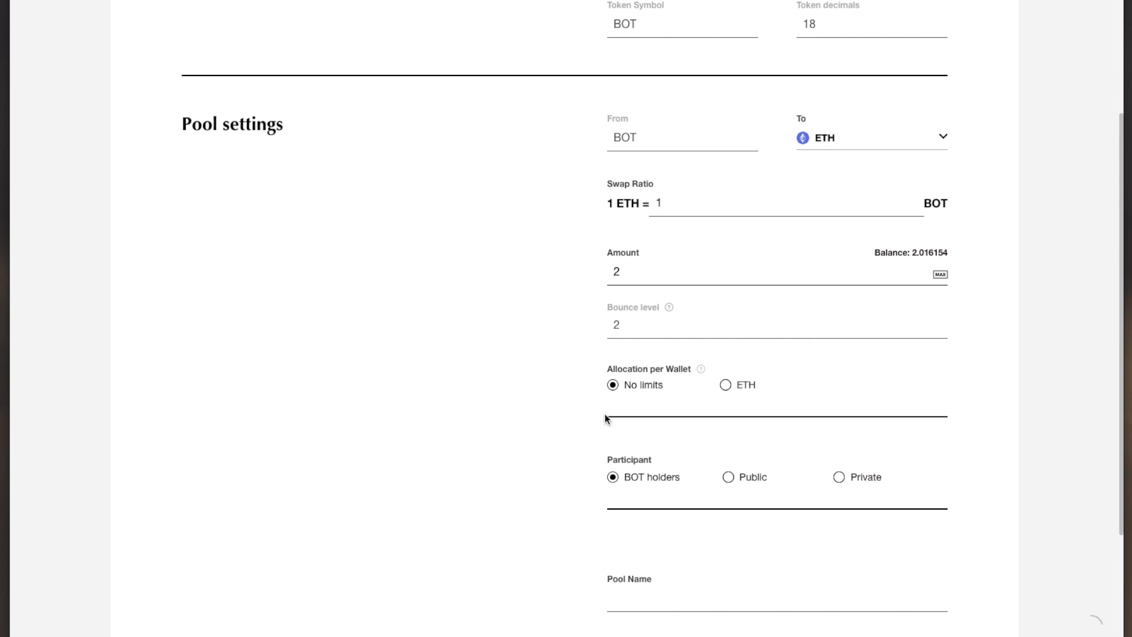
- Check the Private participant option and set the pool's participants to Public
{"action": "scroll", "coordinate": [593, 481], "scroll_direction": "down", "scroll_amount": 2}
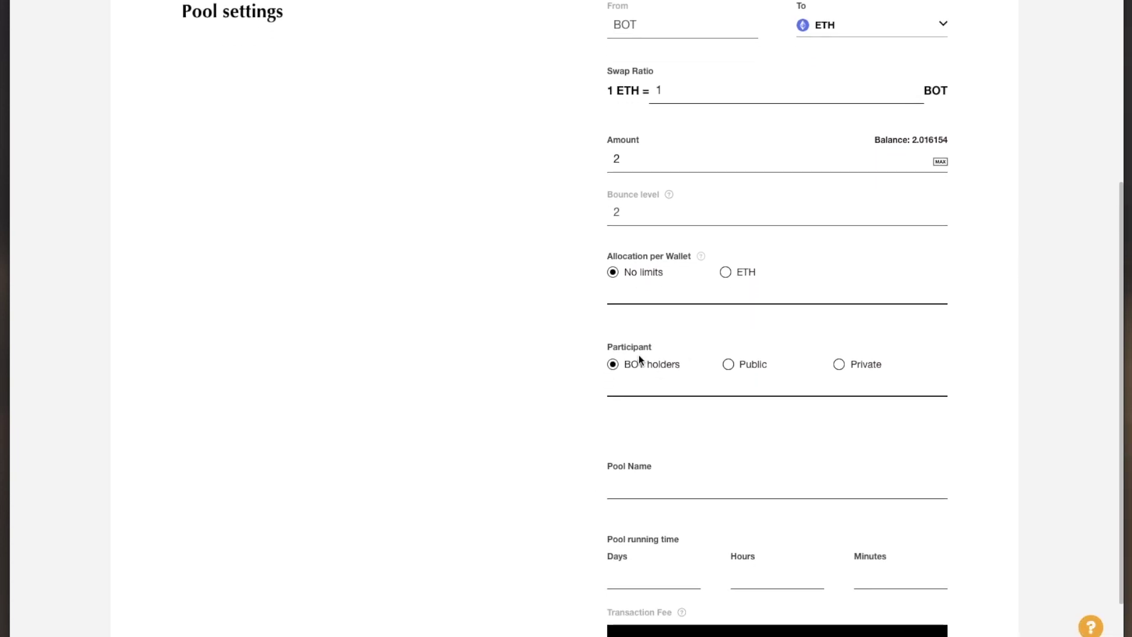
{"action": "left_click", "coordinate": [729, 366]}
{"action": "left_click", "coordinate": [839, 366]}
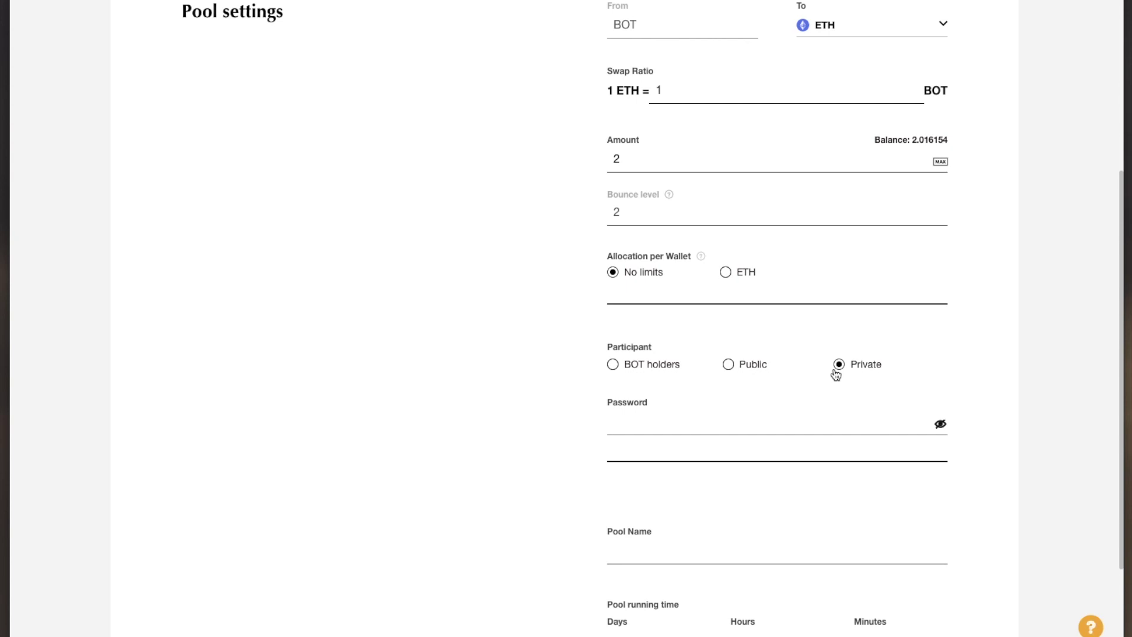
{"action": "left_click", "coordinate": [730, 367]}
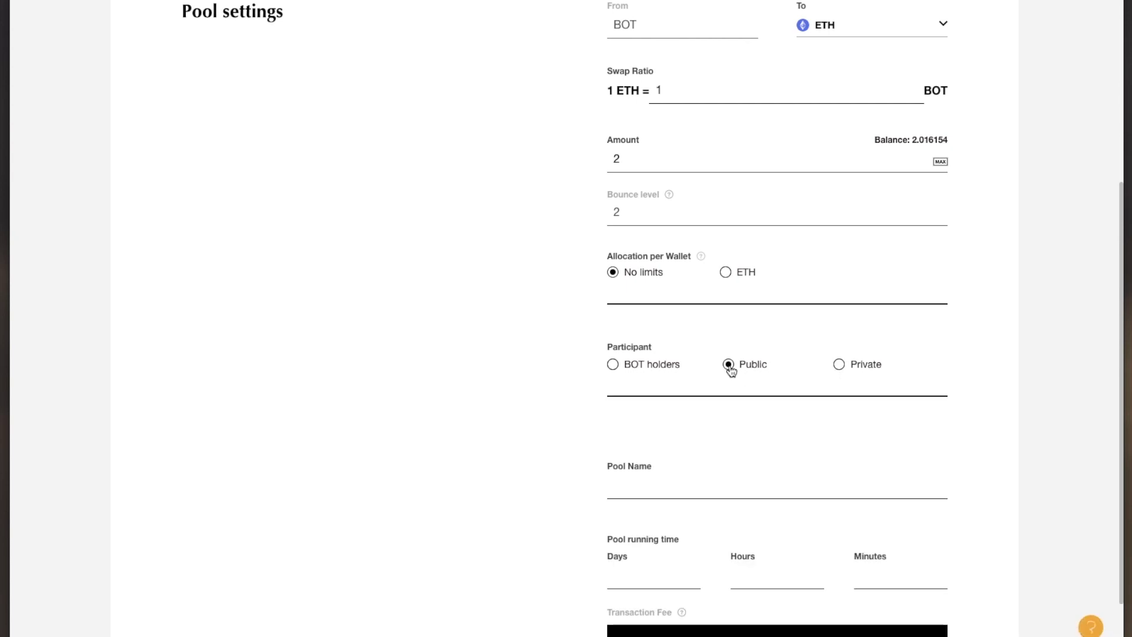
- Name the pool Bounce 1
{"action": "scroll", "coordinate": [730, 455], "scroll_direction": "down", "scroll_amount": 1}
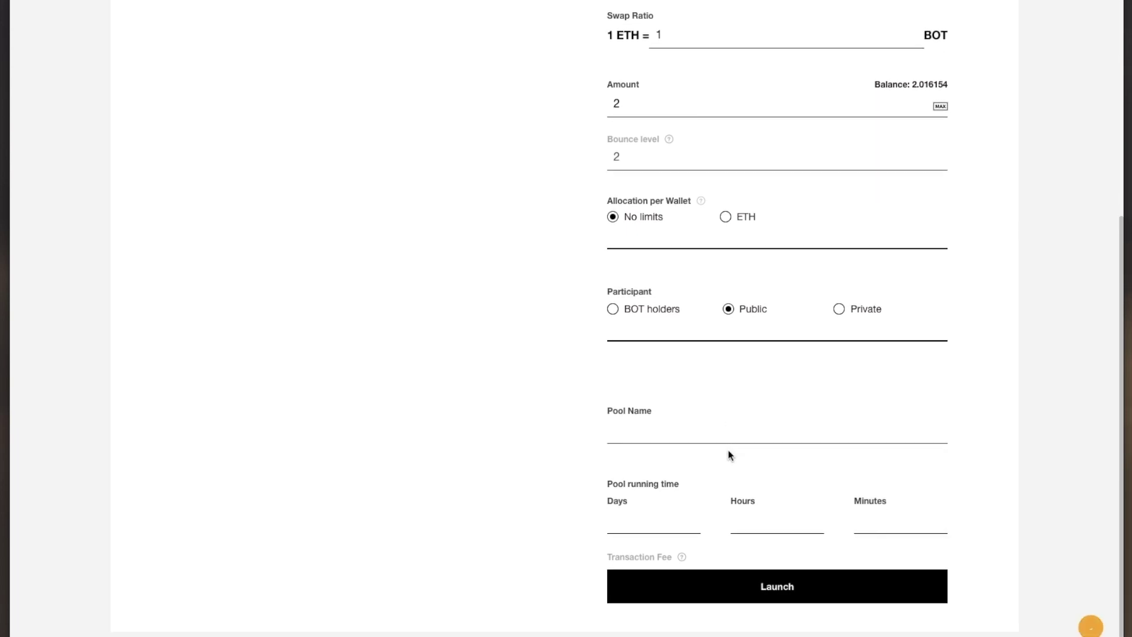
{"action": "left_click", "coordinate": [735, 432]}
{"action": "type", "text": "Bounce 1"}
- Set the pool running time to 1 hour and review the completed form from its beginning
{"action": "left_click_drag", "start_coordinate": [609, 483], "coordinate": [681, 485]}
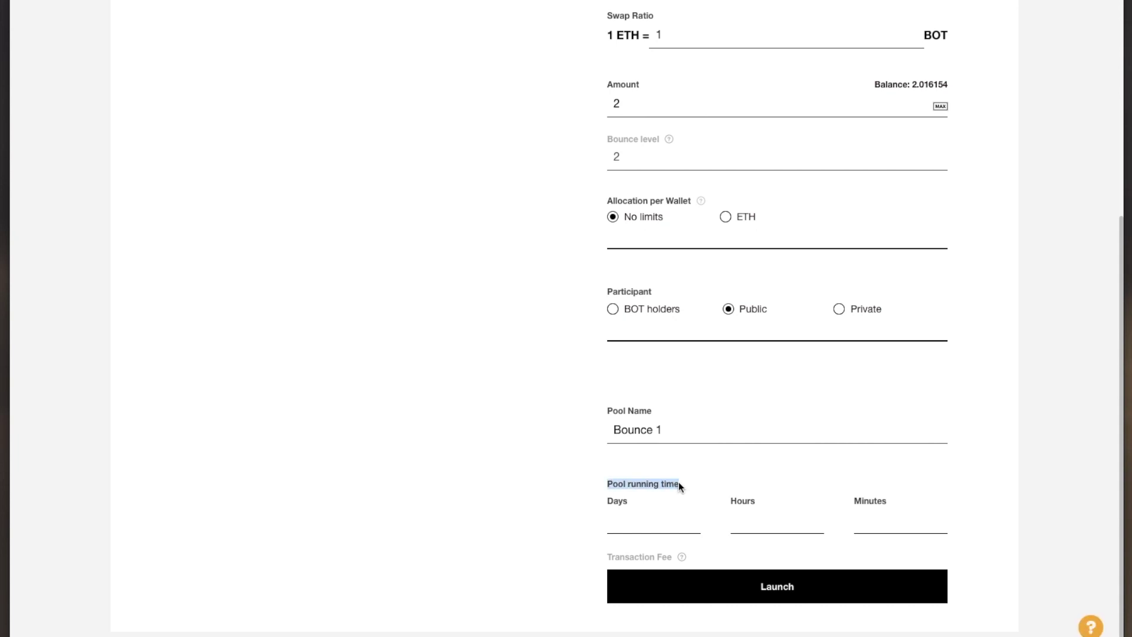
{"action": "left_click", "coordinate": [694, 478]}
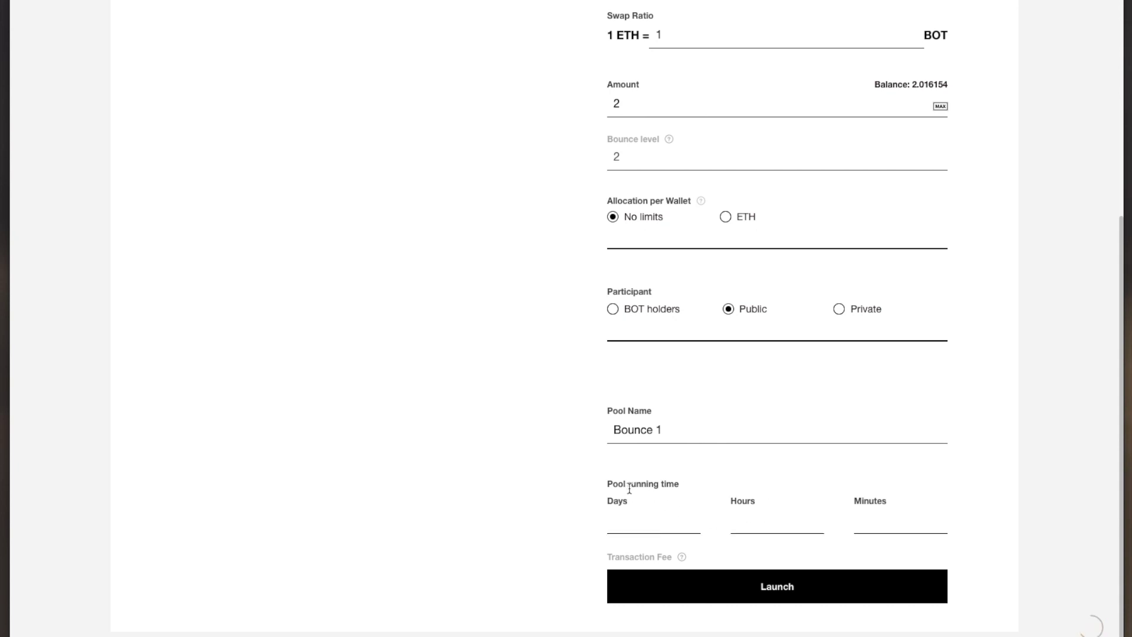
{"action": "left_click_drag", "start_coordinate": [609, 485], "coordinate": [678, 487]}
{"action": "left_click", "coordinate": [783, 520]}
{"action": "type", "text": "1"}
{"action": "scroll", "coordinate": [564, 419], "scroll_direction": "up", "scroll_amount": 7}
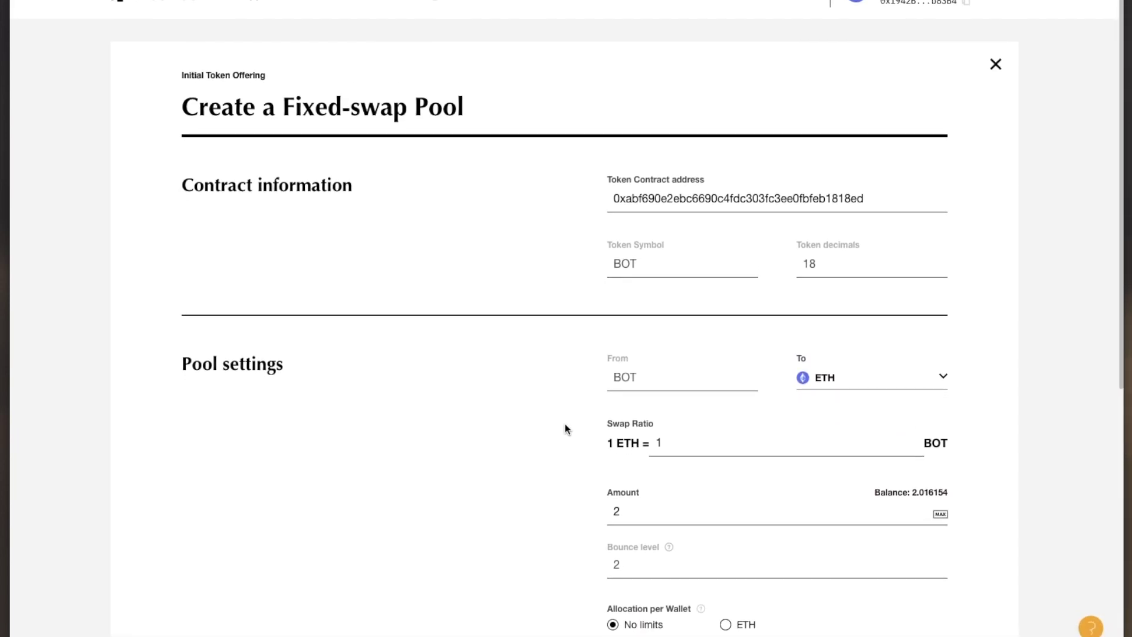
- Launch the fixed-swap pool and acknowledge the warning that the auction's parameters cannot be changed
{"action": "scroll", "coordinate": [564, 423], "scroll_direction": "down", "scroll_amount": 7}
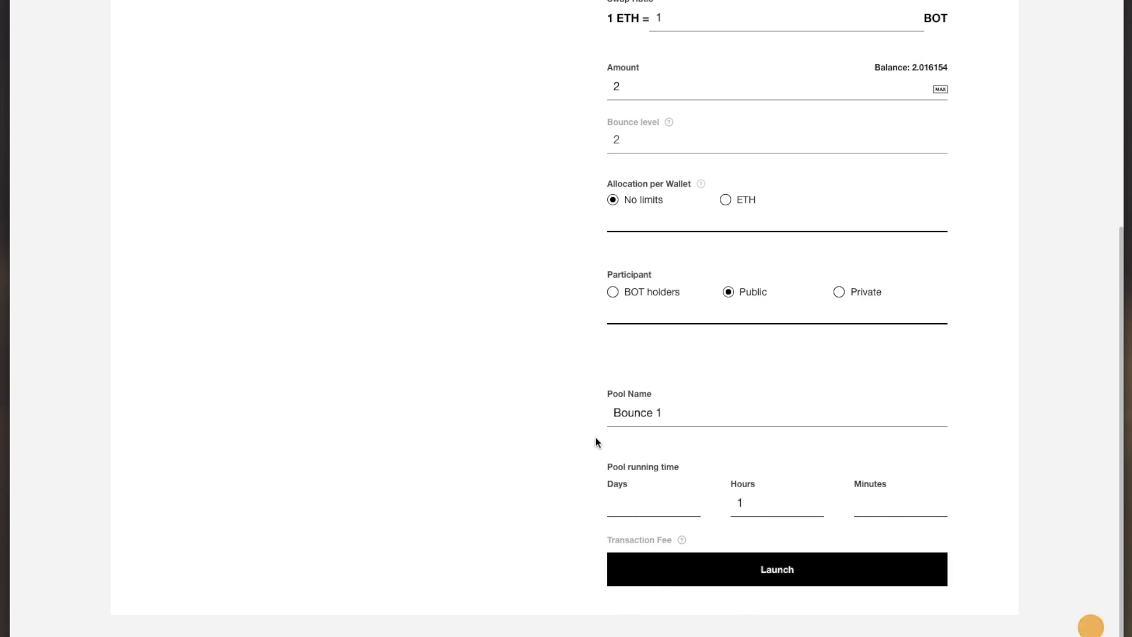
{"action": "left_click", "coordinate": [802, 582]}
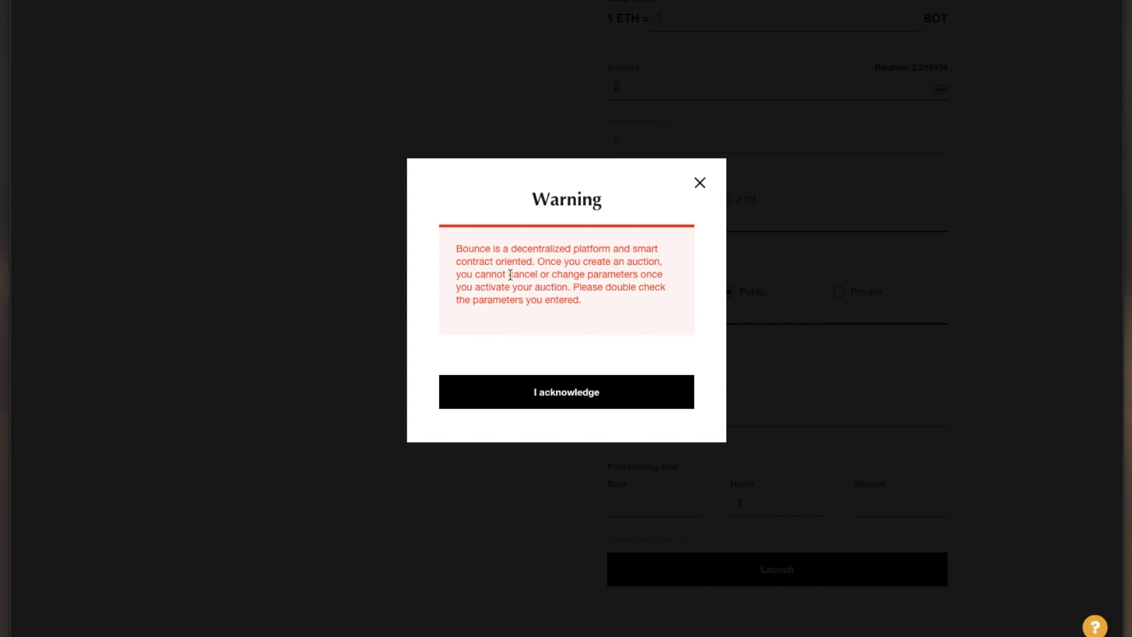
{"action": "left_click_drag", "start_coordinate": [509, 275], "coordinate": [568, 289]}
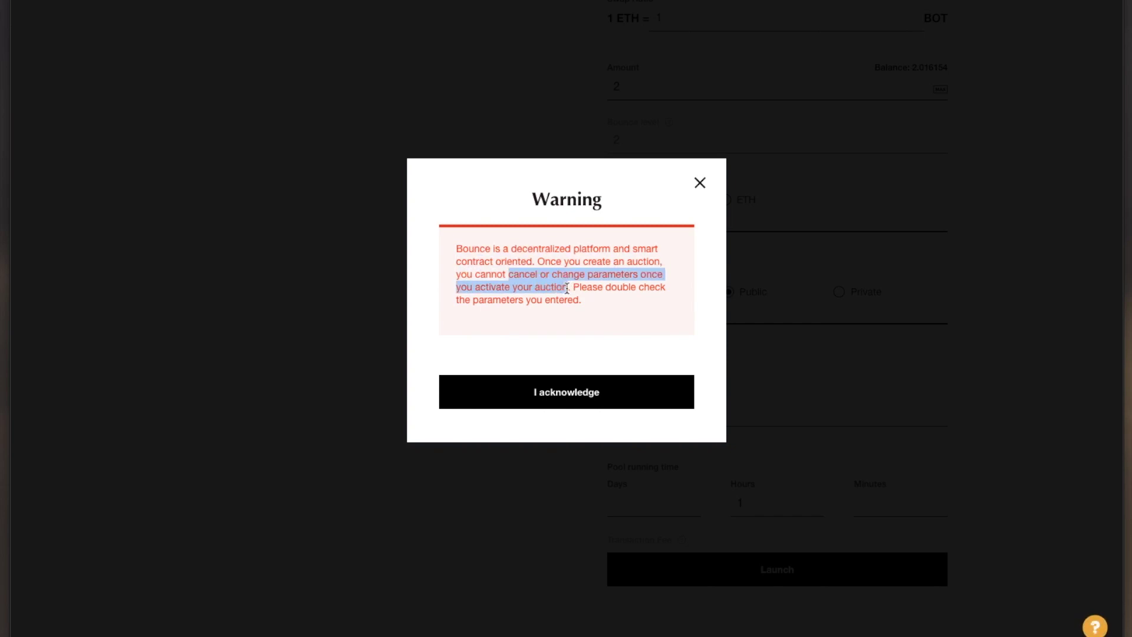
{"action": "left_click", "coordinate": [599, 307]}
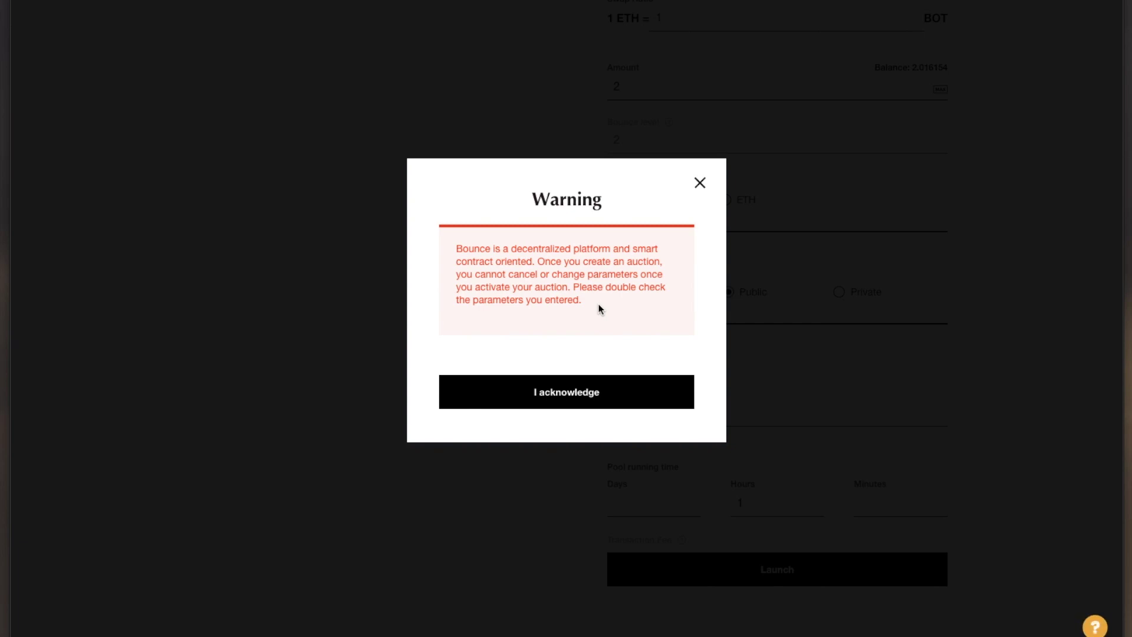
{"action": "left_click", "coordinate": [607, 396]}
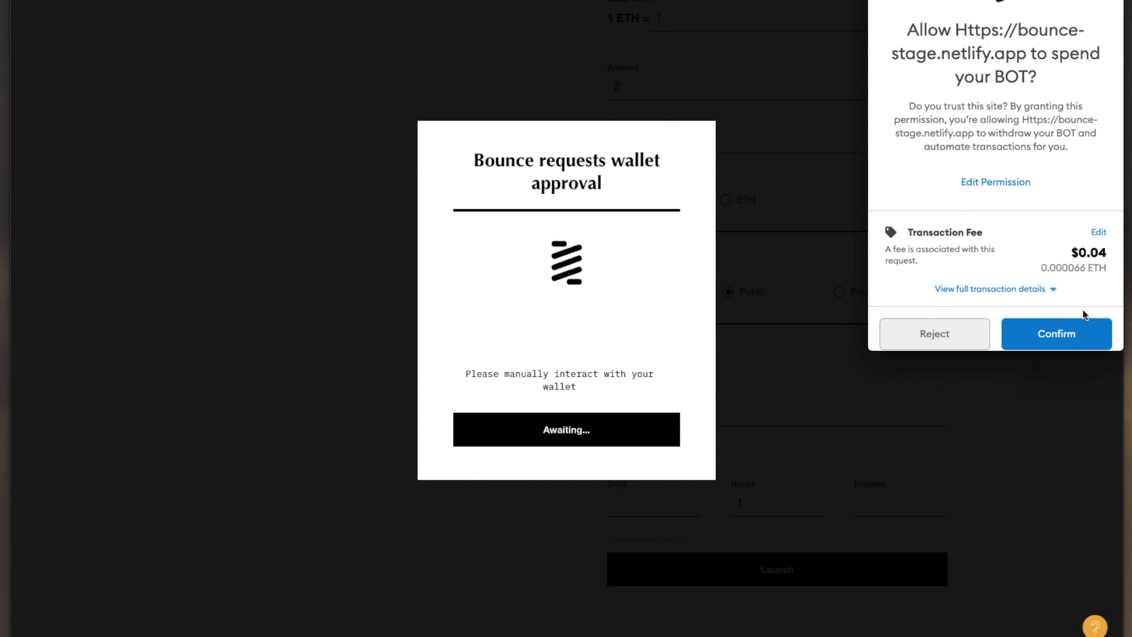
- Approve the BOT spending permission and confirm the pool's unapproved contract interaction in the wallet, closing the publication notice
{"action": "left_click", "coordinate": [1075, 338]}
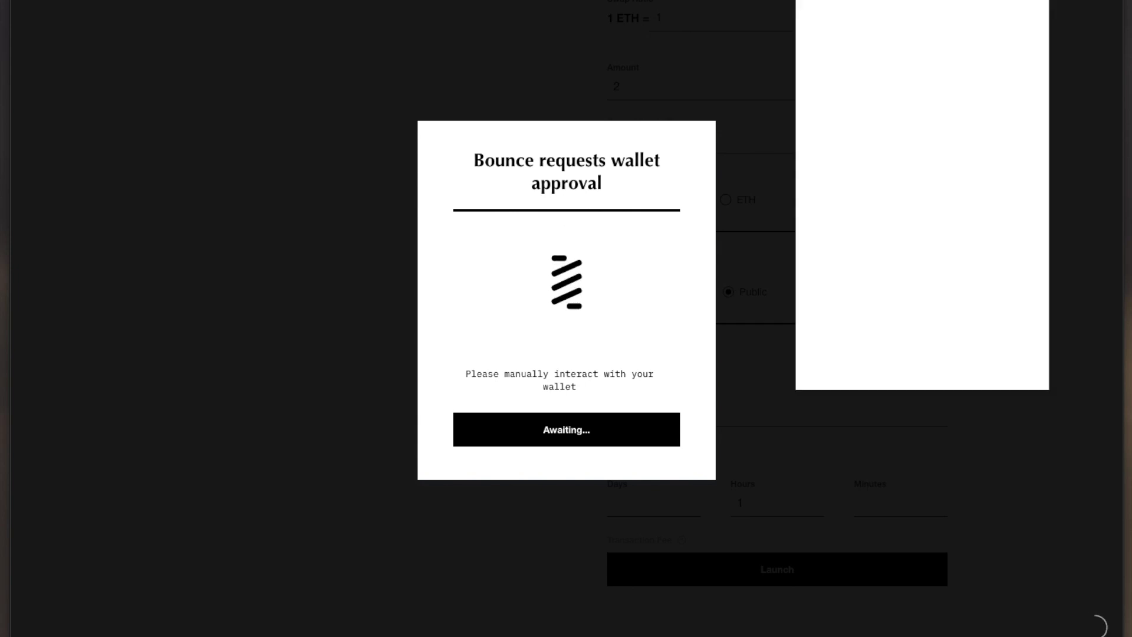
{"action": "left_click", "coordinate": [979, 229]}
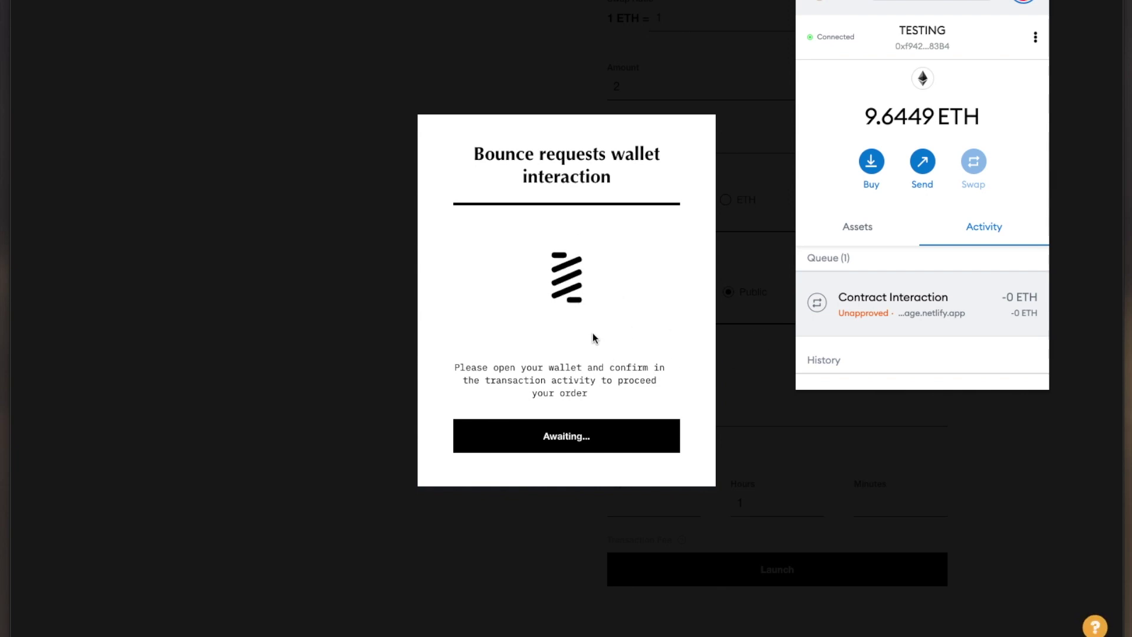
{"action": "left_click", "coordinate": [904, 307]}
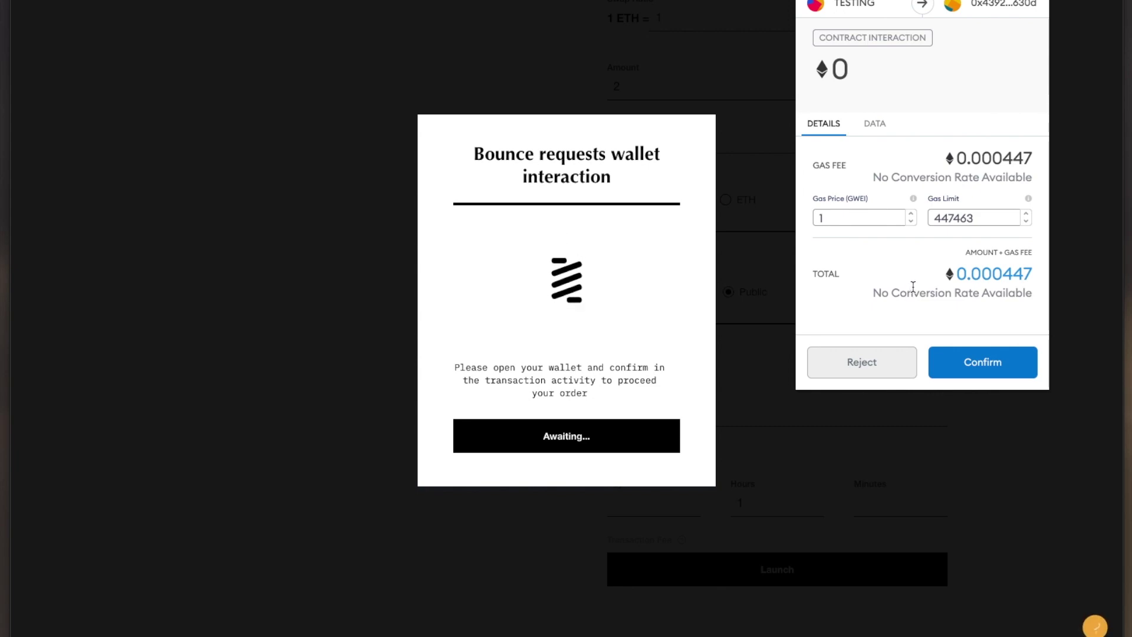
{"action": "left_click", "coordinate": [997, 366]}
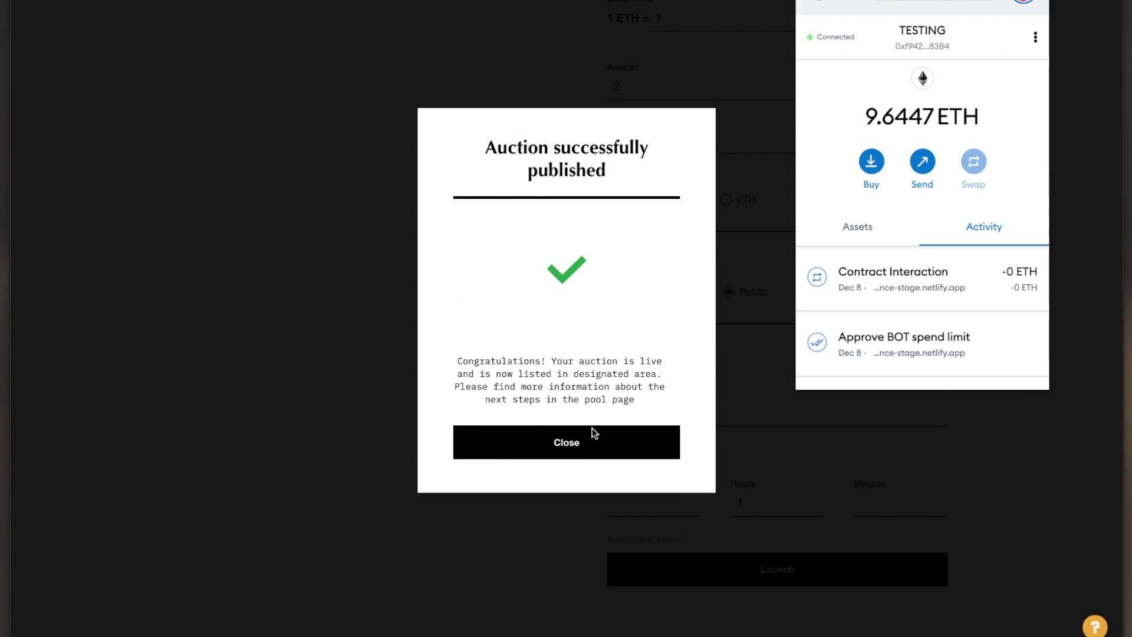
{"action": "left_click", "coordinate": [571, 444]}
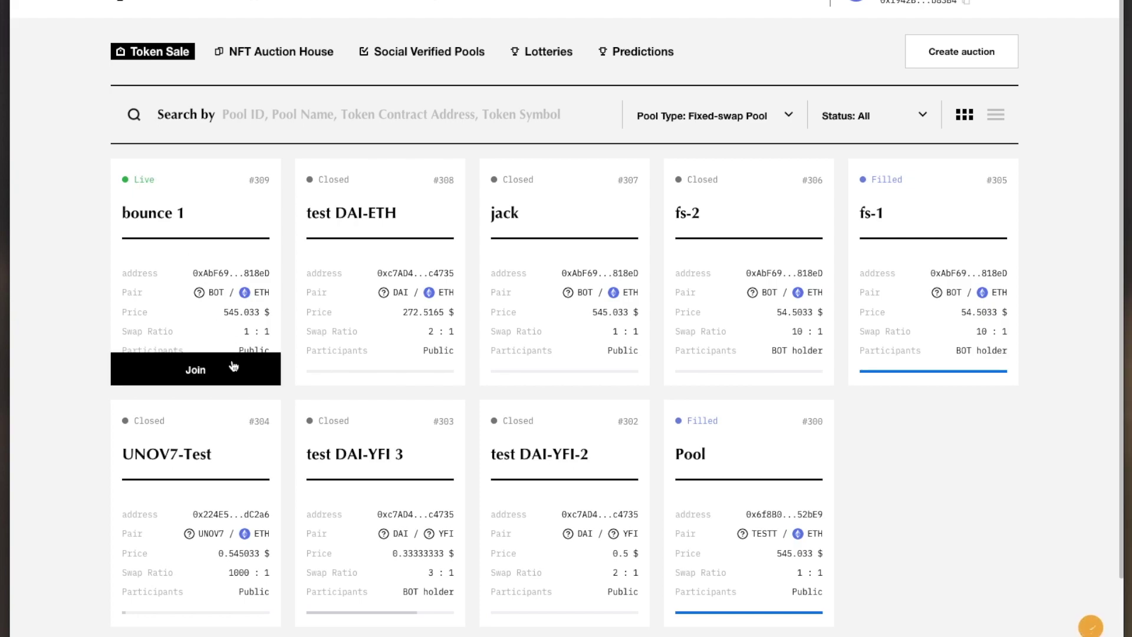
- Open the live bounce 1 pool from the token sale list, accepting the imported BOT token risk notice
{"action": "left_click", "coordinate": [213, 372]}
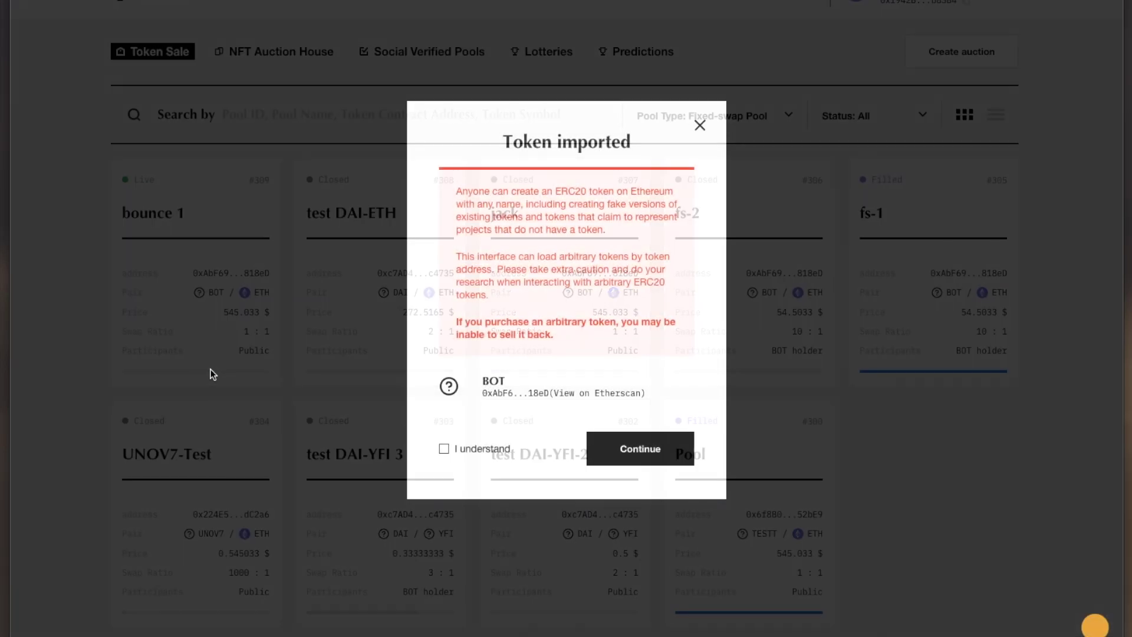
{"action": "left_click", "coordinate": [445, 450]}
{"action": "left_click", "coordinate": [615, 463]}
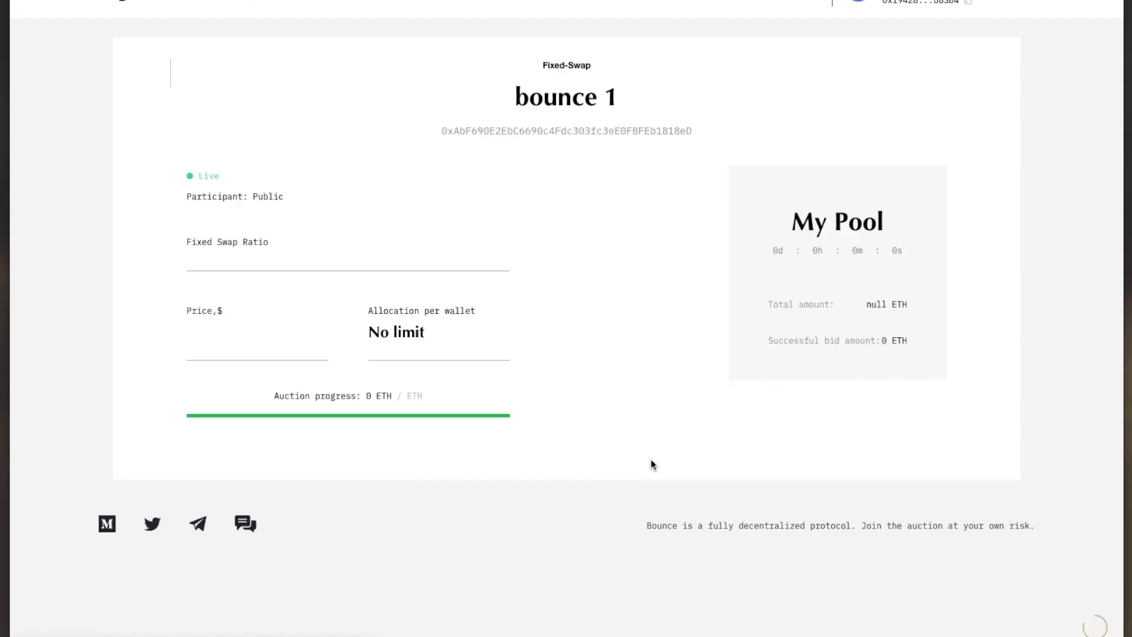